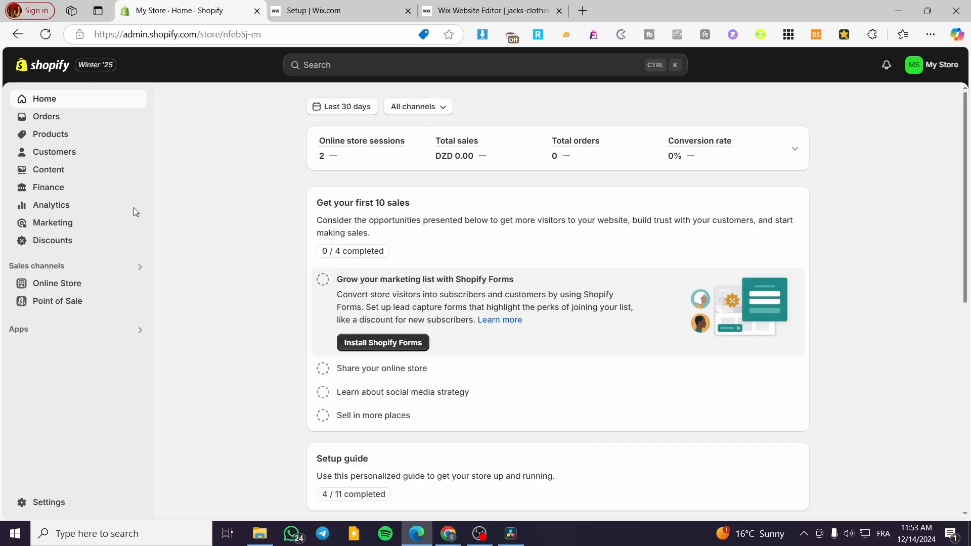
# - Open the Shopify store's product list and look at the Wix setup dashboard before returning to the Shopify products
pyautogui.click(44, 135)
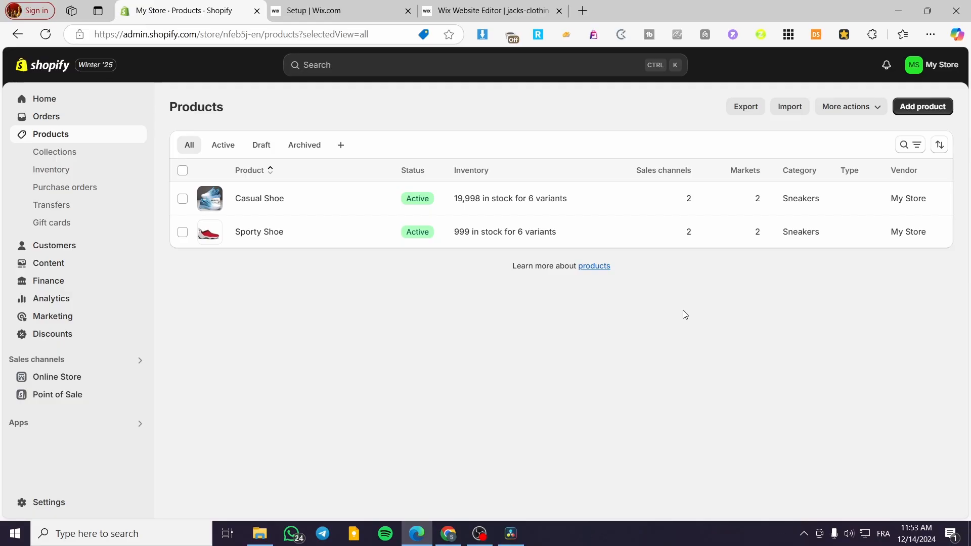
pyautogui.click(496, 6)
pyautogui.click(334, 10)
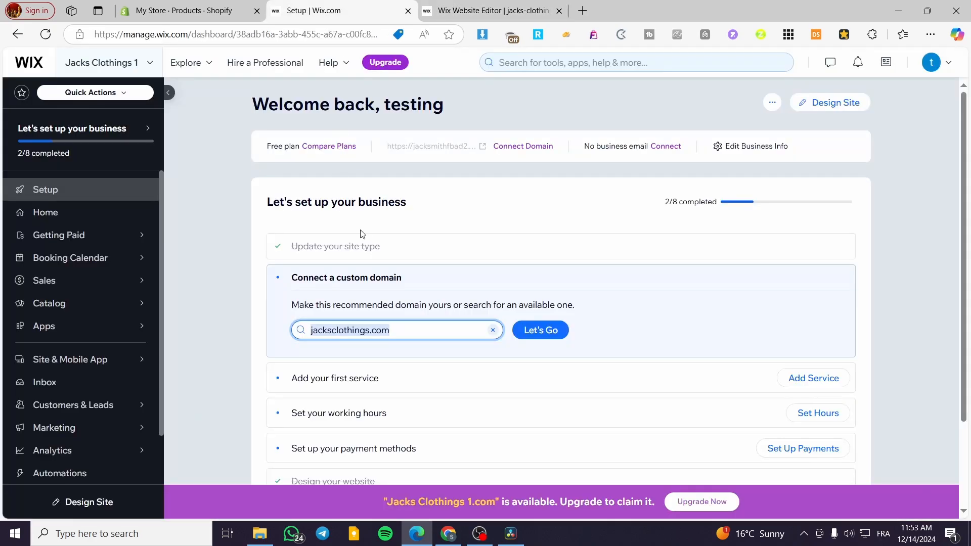
pyautogui.click(159, 6)
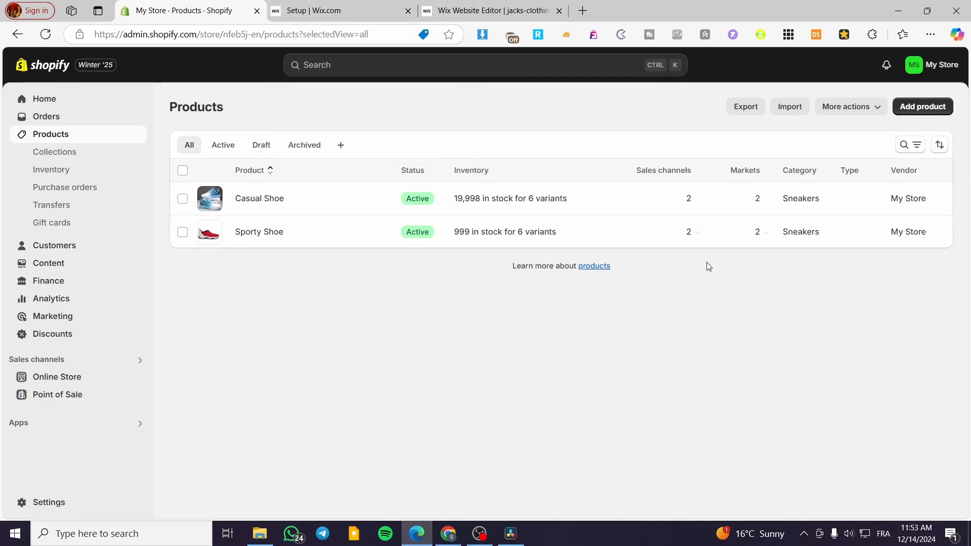
# - Download the sample CSV offered by the product import and open product_template.csv
pyautogui.click(789, 107)
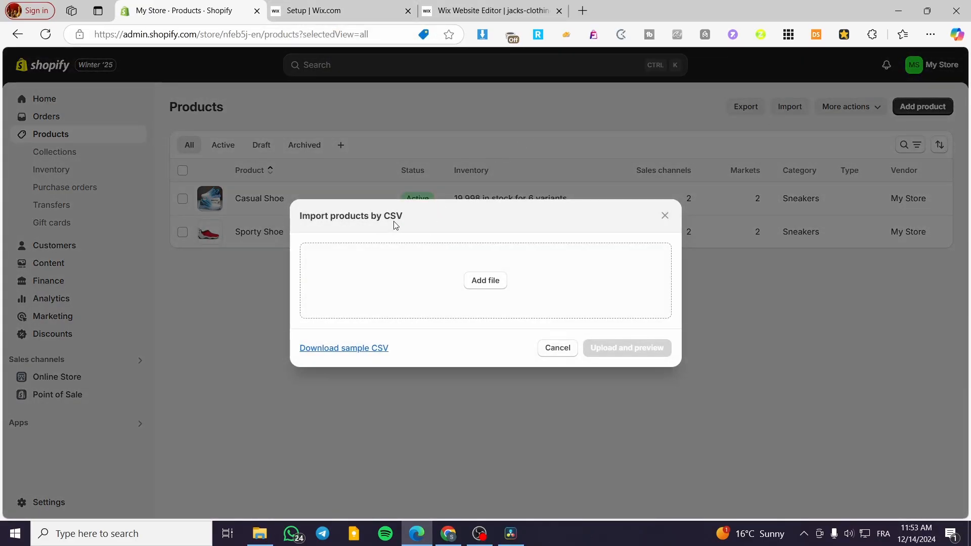
pyautogui.click(665, 216)
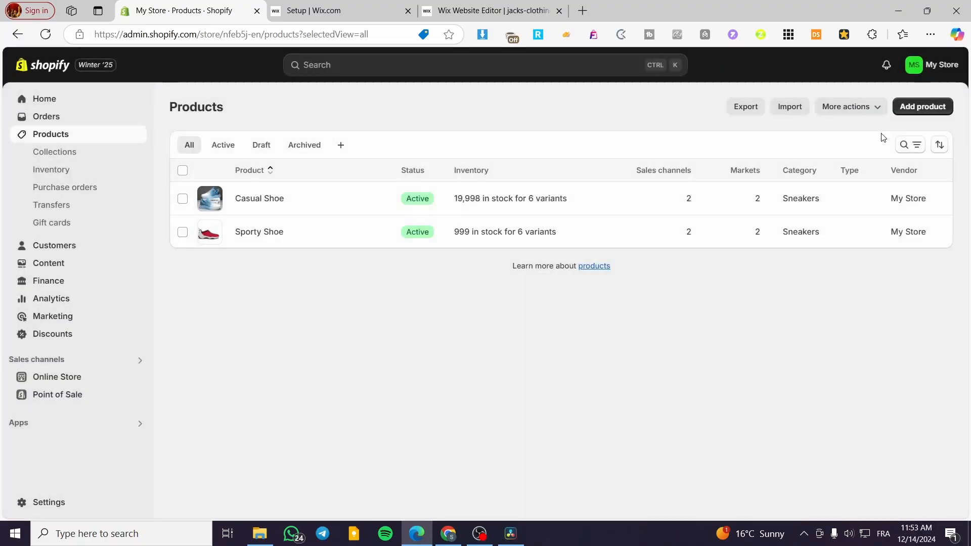
pyautogui.click(787, 109)
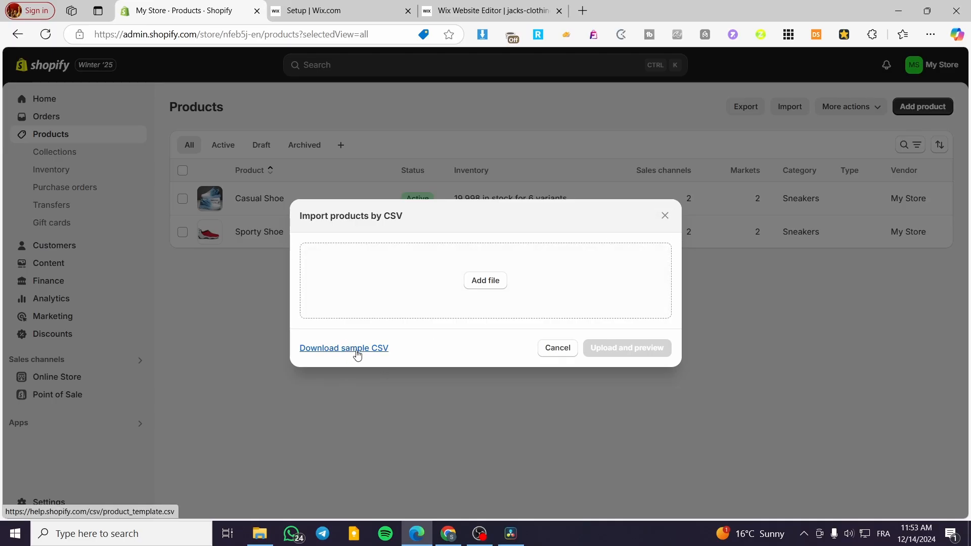
pyautogui.click(339, 350)
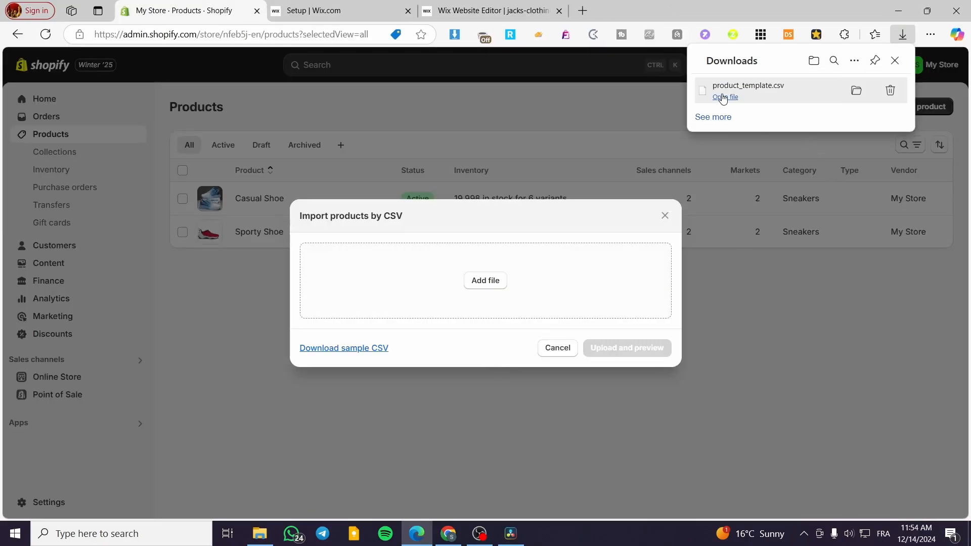
pyautogui.click(723, 98)
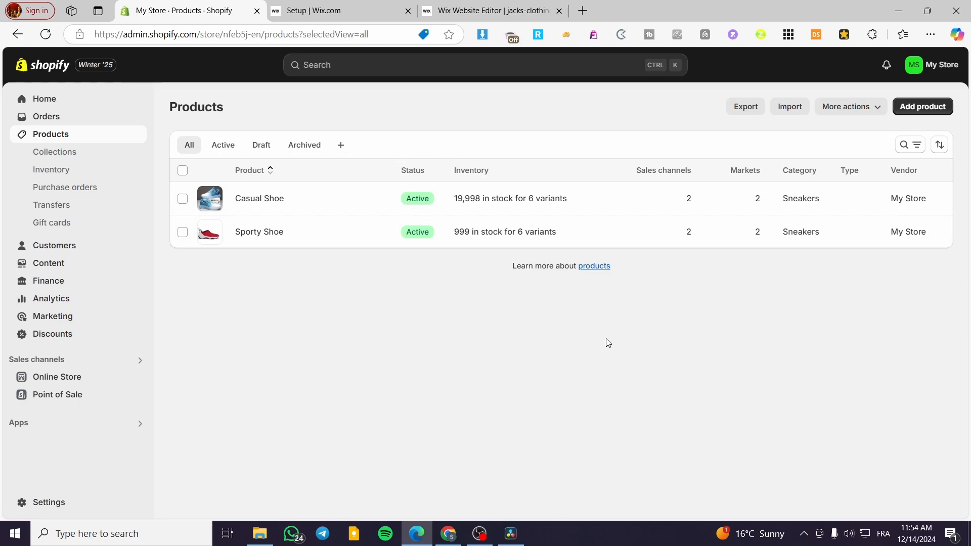
# - Start adding a new product from the product list
pyautogui.click(883, 108)
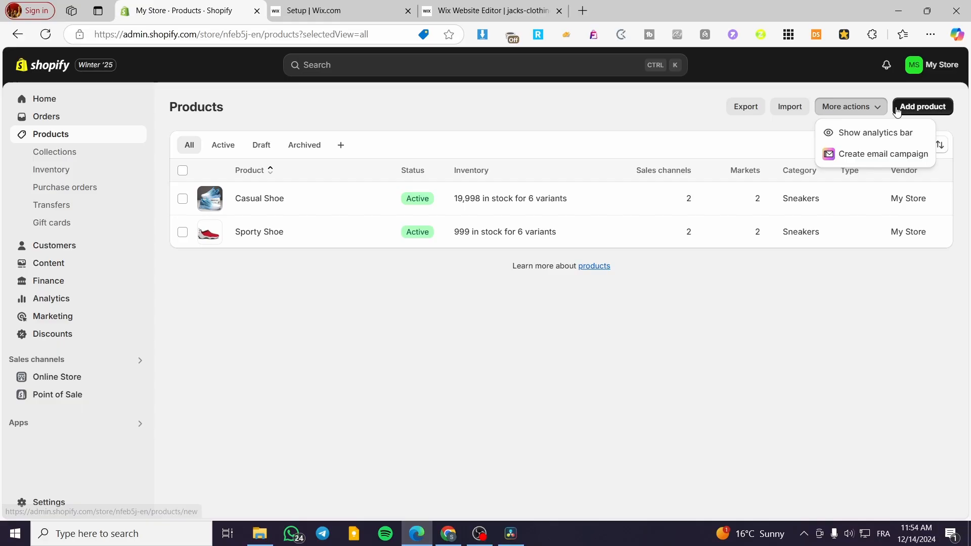
pyautogui.click(940, 107)
pyautogui.click(946, 112)
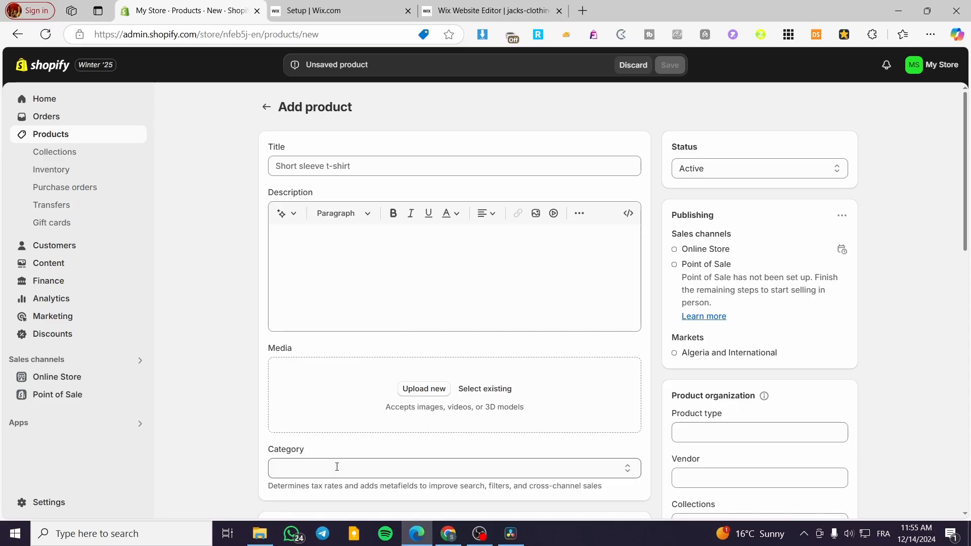
# - Title the new product "Comfy Shoe for winter"
pyautogui.click(375, 163)
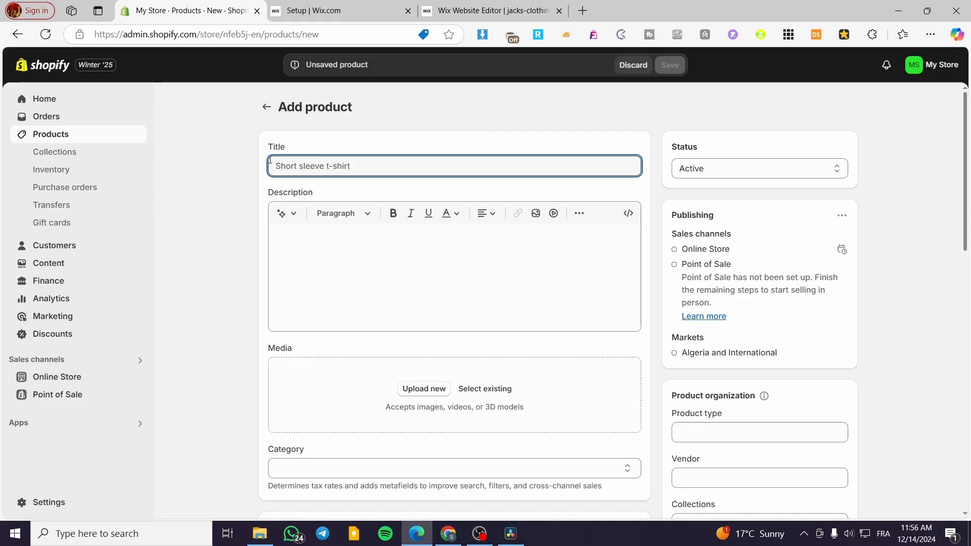
pyautogui.write('S')
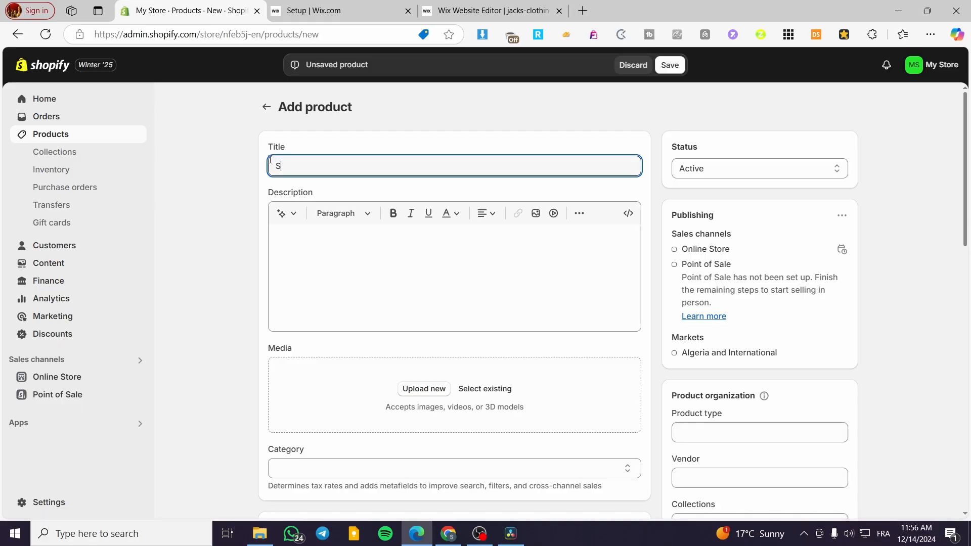
pyautogui.press('BackSpace')
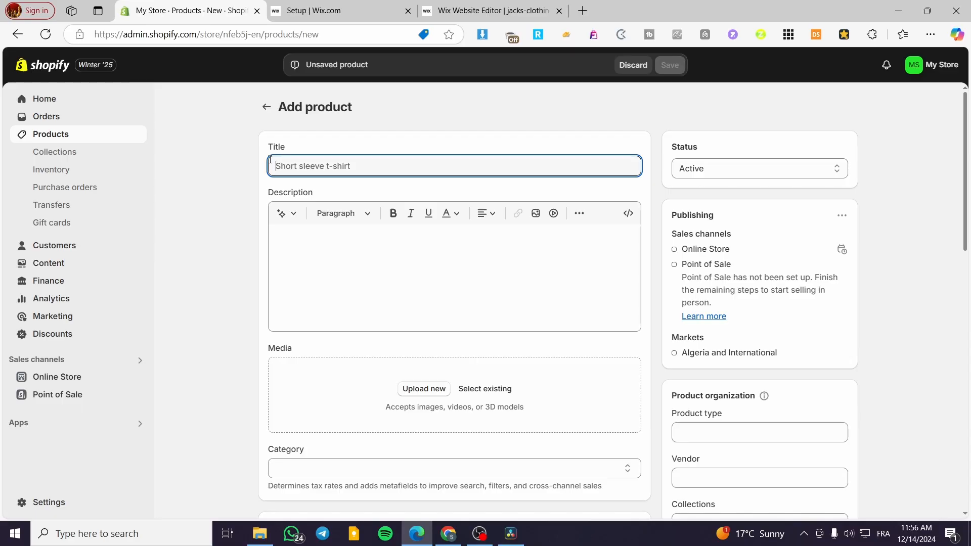
pyautogui.write('Comf')
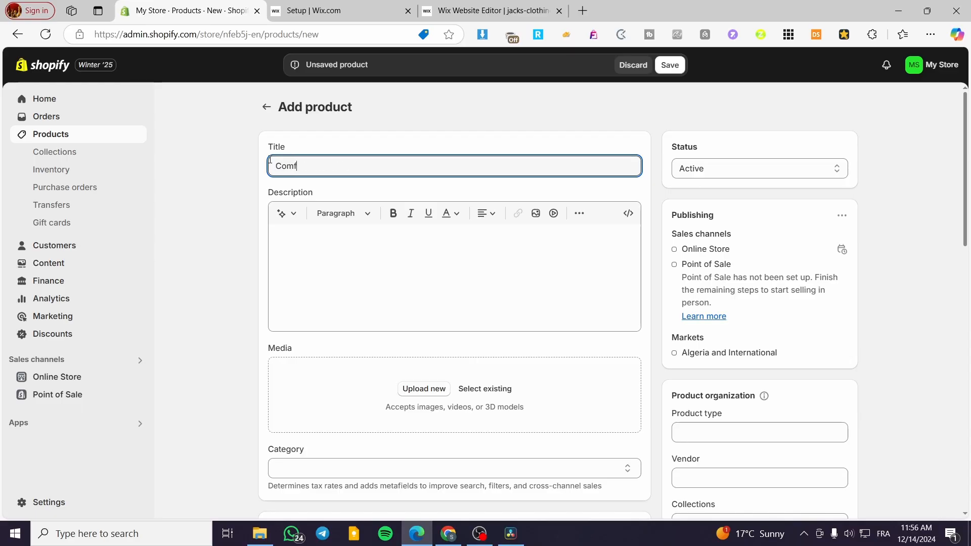
pyautogui.write('y Shoe for winter')
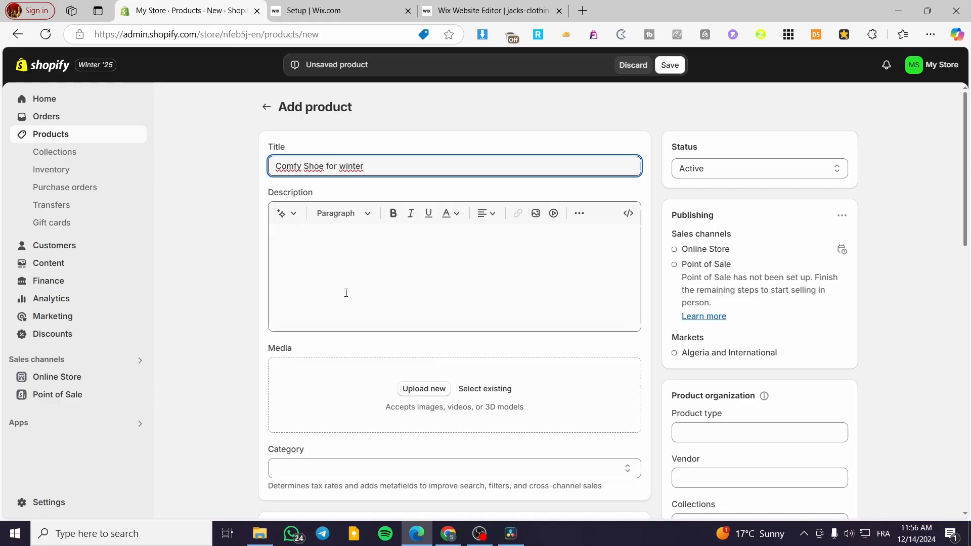
# - Generate the product description automatically, using the title "Comfy Shoe for winter" as keywords with the Expert tone, and keep the text
pyautogui.click(338, 240)
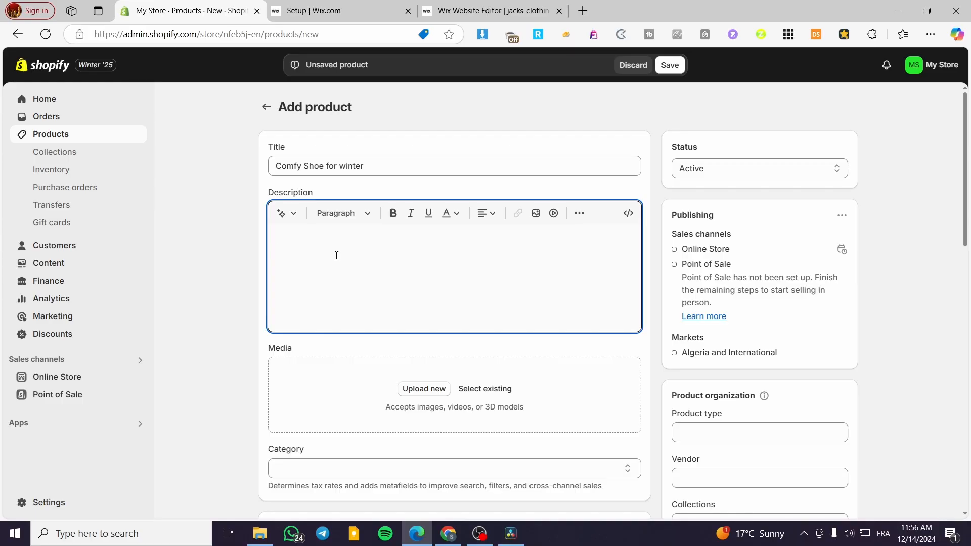
pyautogui.moveTo(377, 166); pyautogui.dragTo(256, 177)
pyautogui.hotkey('ctrl', 'c')
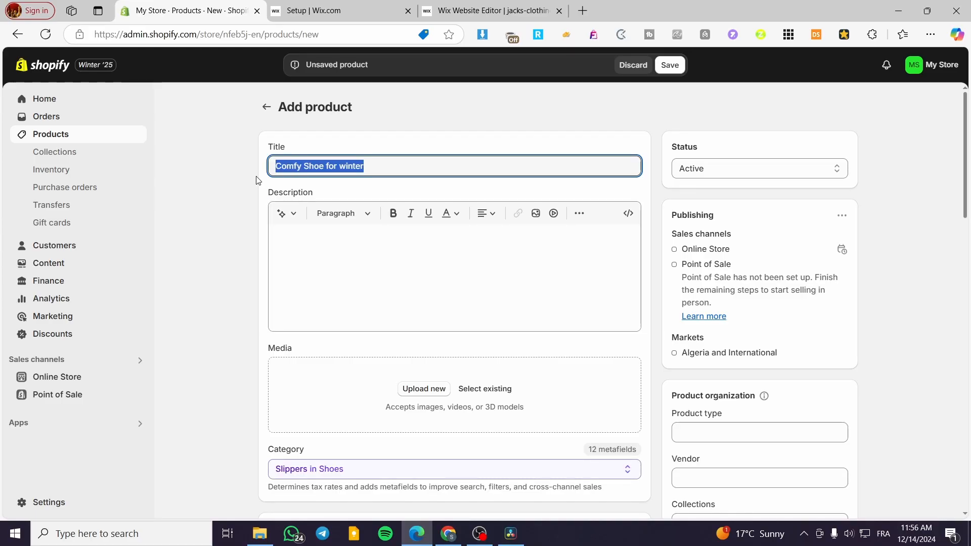
pyautogui.click(289, 213)
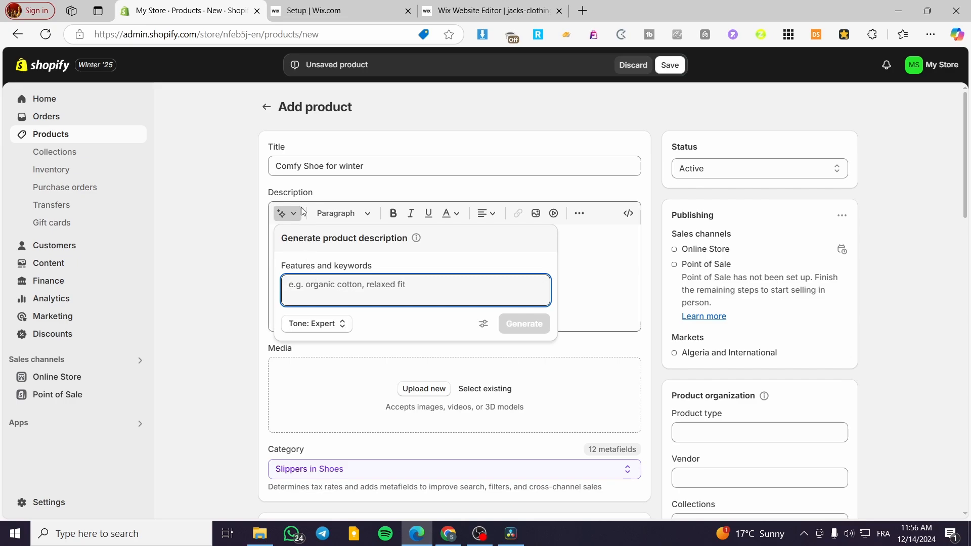
pyautogui.hotkey('ctrl', 'v')
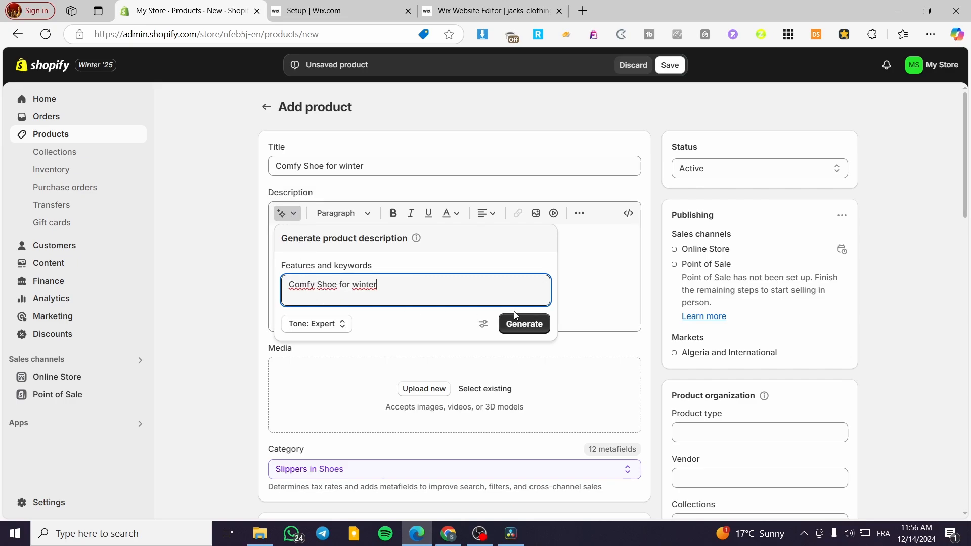
pyautogui.click(521, 323)
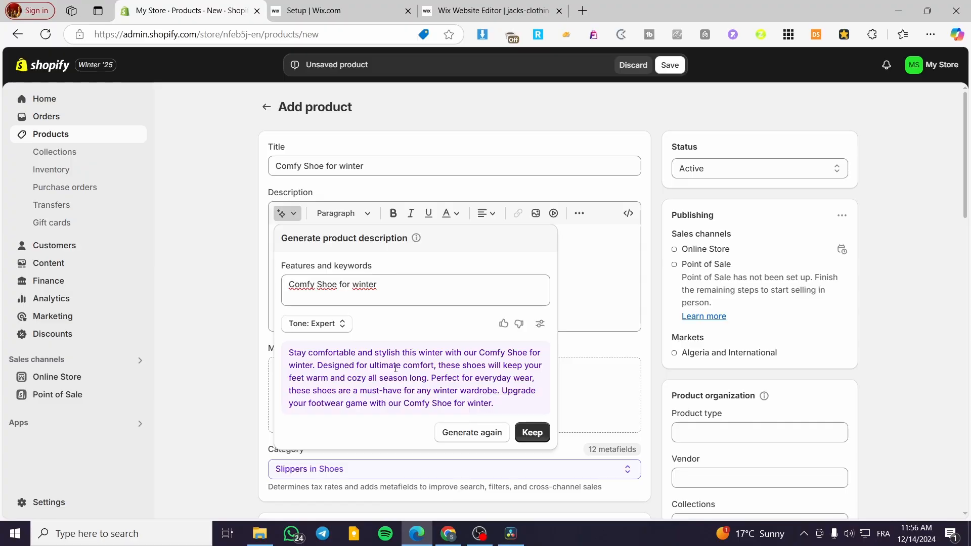
pyautogui.click(532, 433)
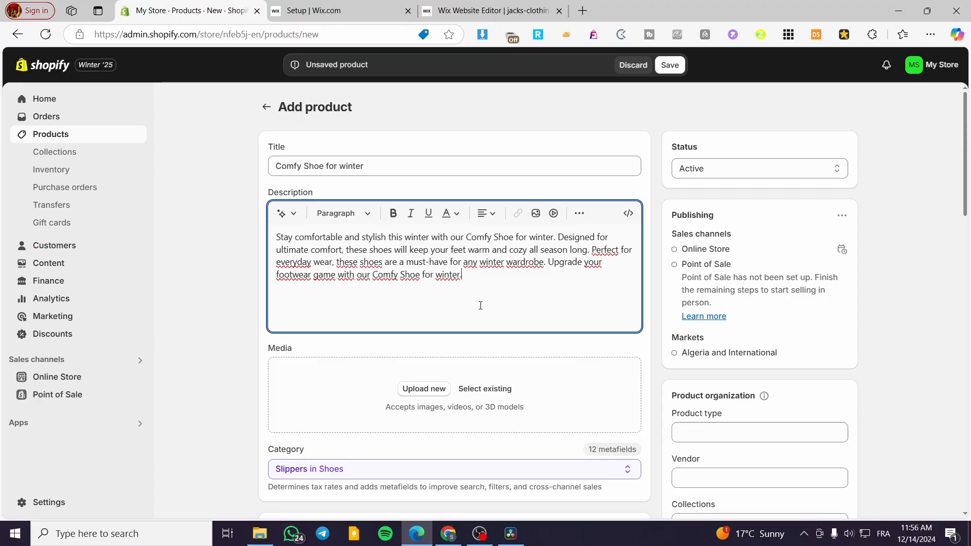
# - Upload the shoe image "sh" from Downloads as the product's media
pyautogui.scroll(-2, 331, 366)
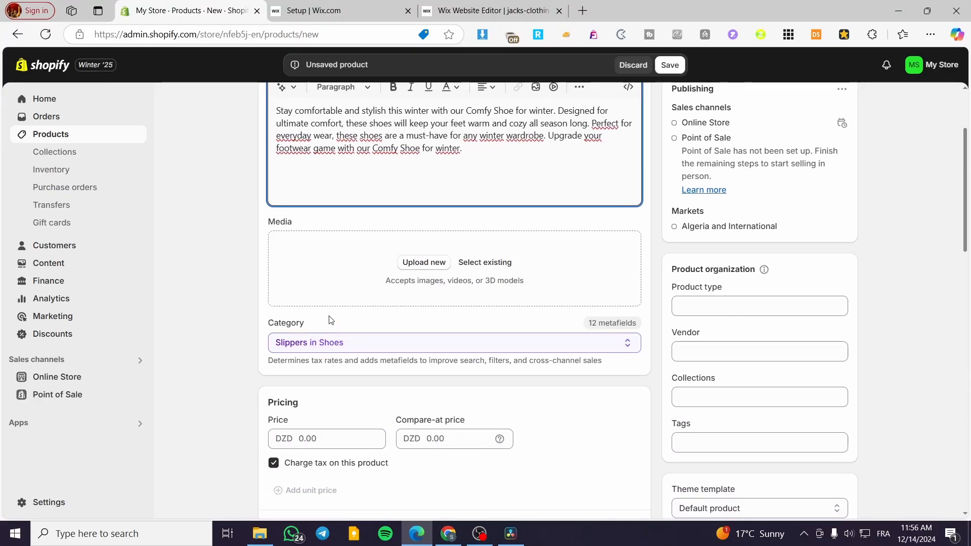
pyautogui.click(423, 263)
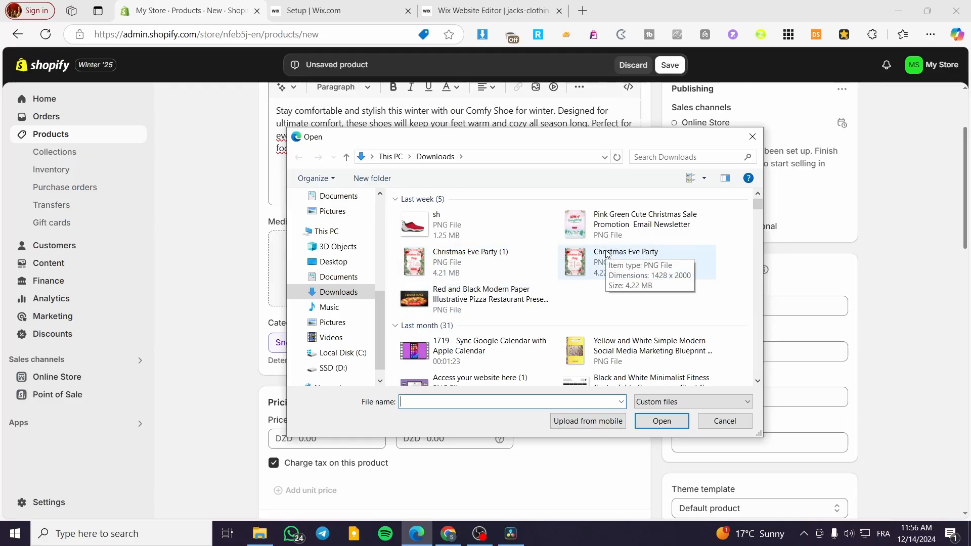
pyautogui.click(544, 240)
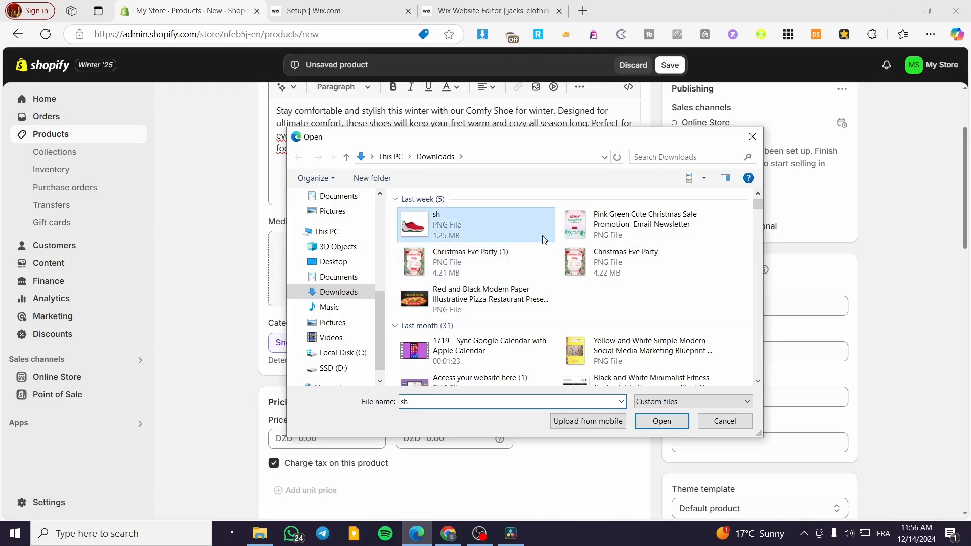
pyautogui.click(662, 421)
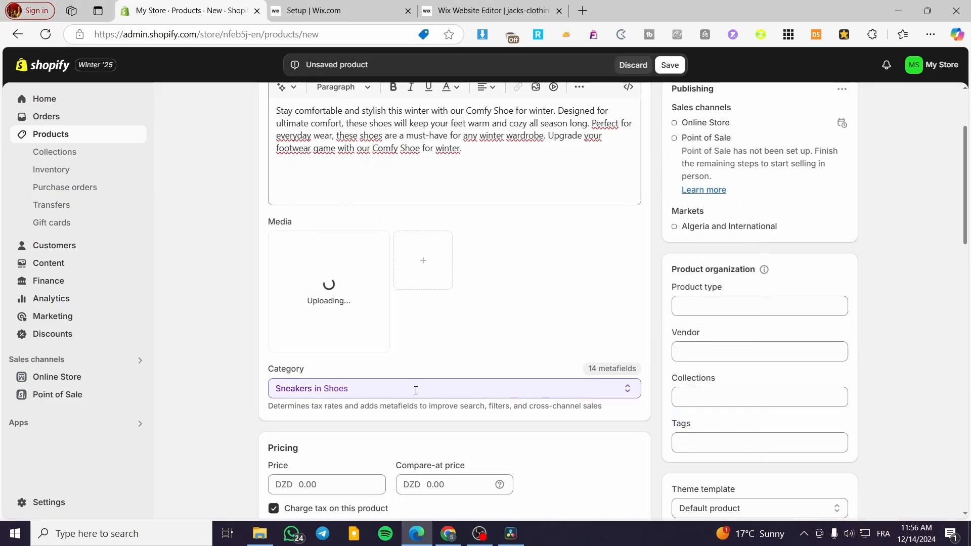
pyautogui.scroll(-1, 381, 379)
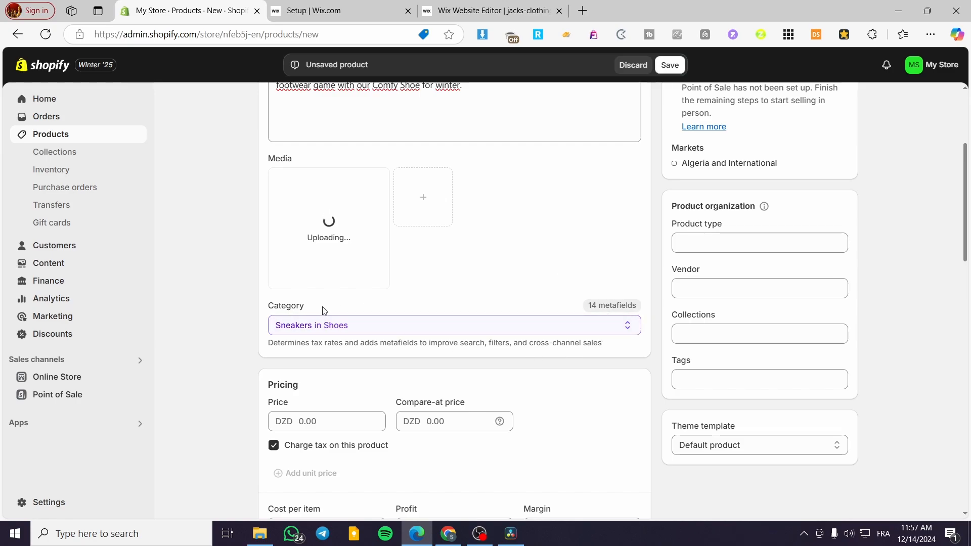
pyautogui.scroll(3, 324, 348)
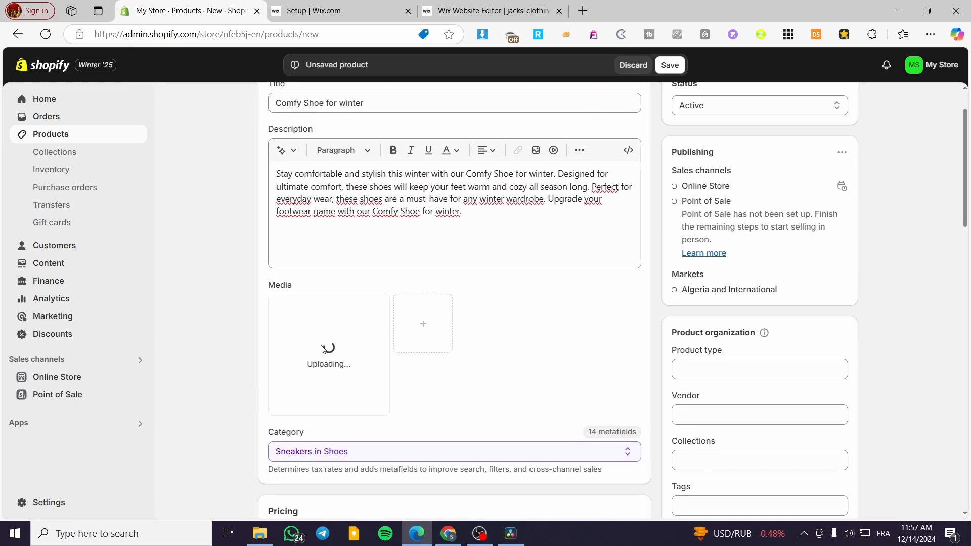
pyautogui.scroll(-3, 368, 278)
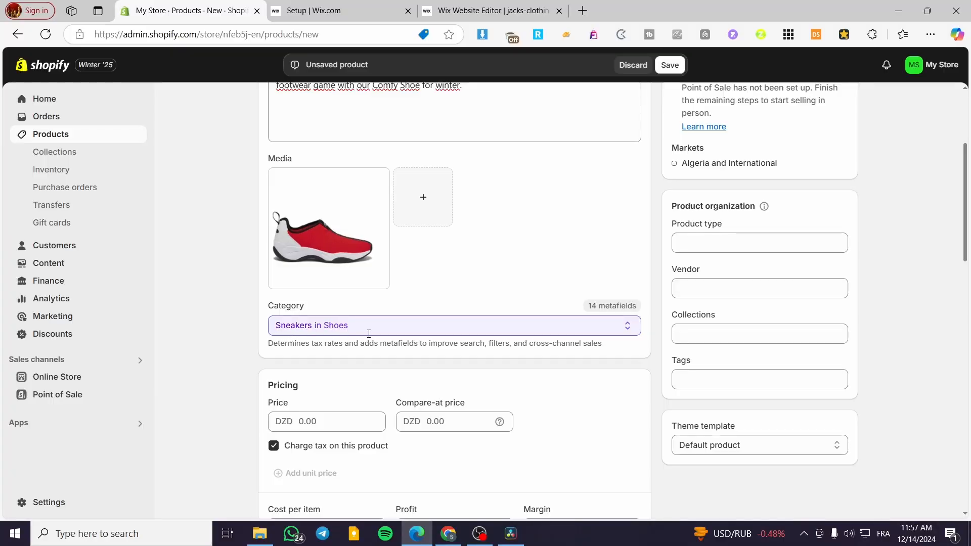
# - Set the product's price to 199.99 DZD and its compare-at price to 259.99 DZD
pyautogui.scroll(-3, 369, 336)
pyautogui.click(303, 233)
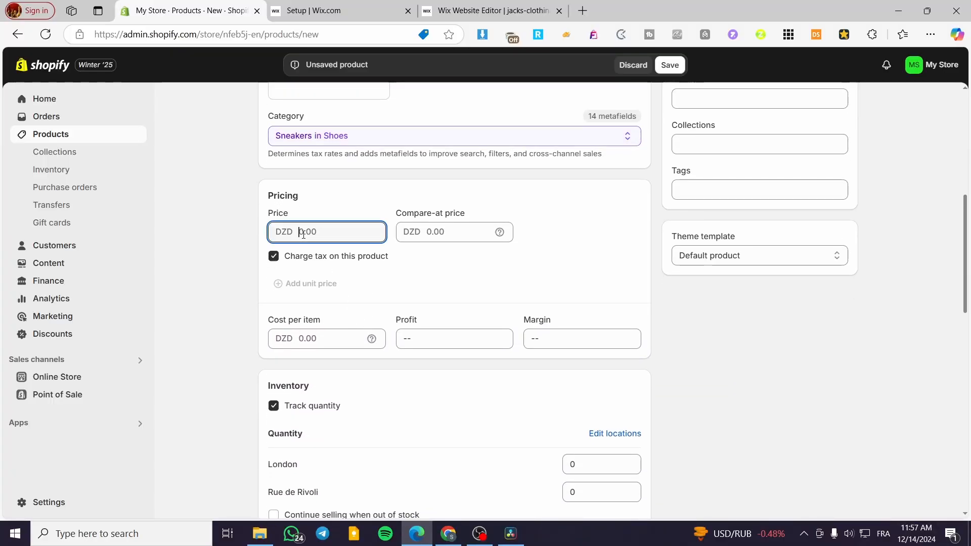
pyautogui.write('199.99')
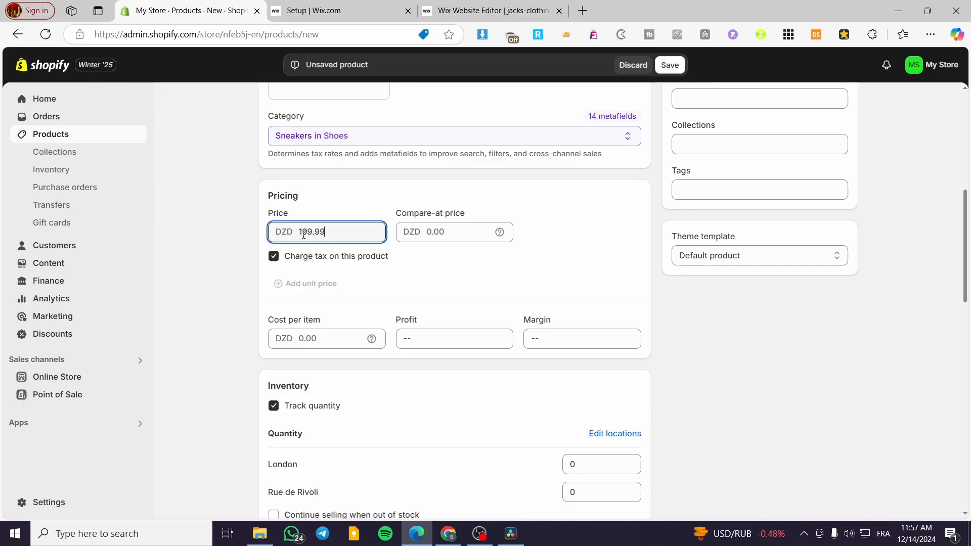
pyautogui.click(248, 250)
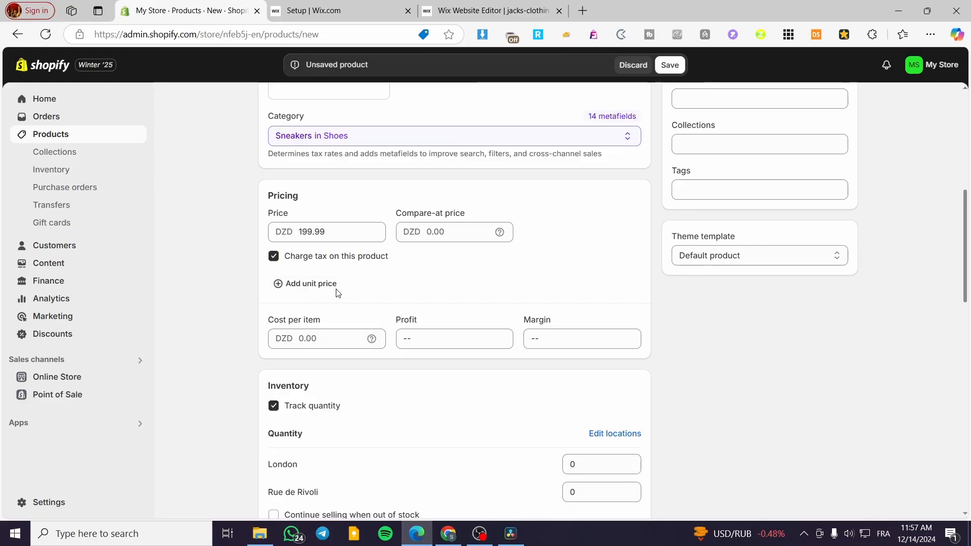
pyautogui.click(455, 232)
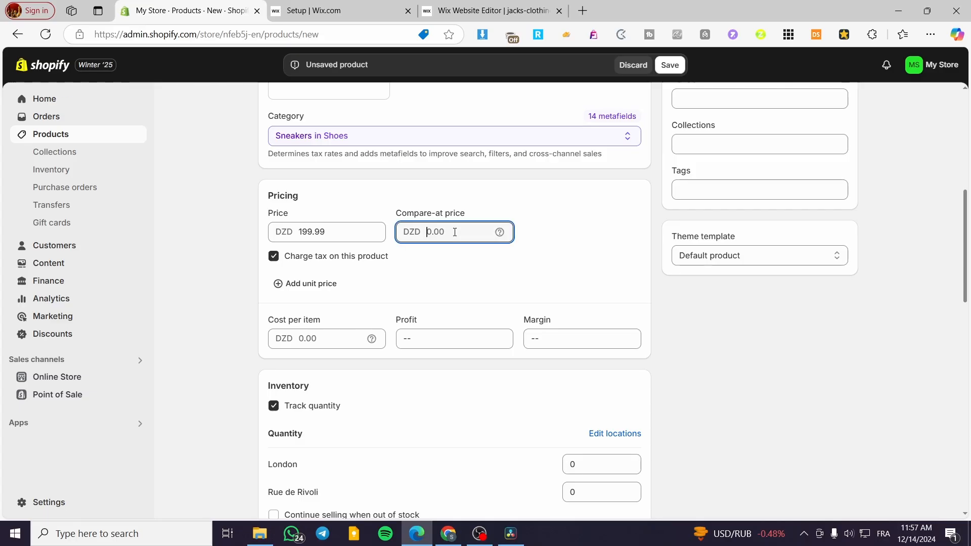
pyautogui.write('259.99')
pyautogui.click(532, 219)
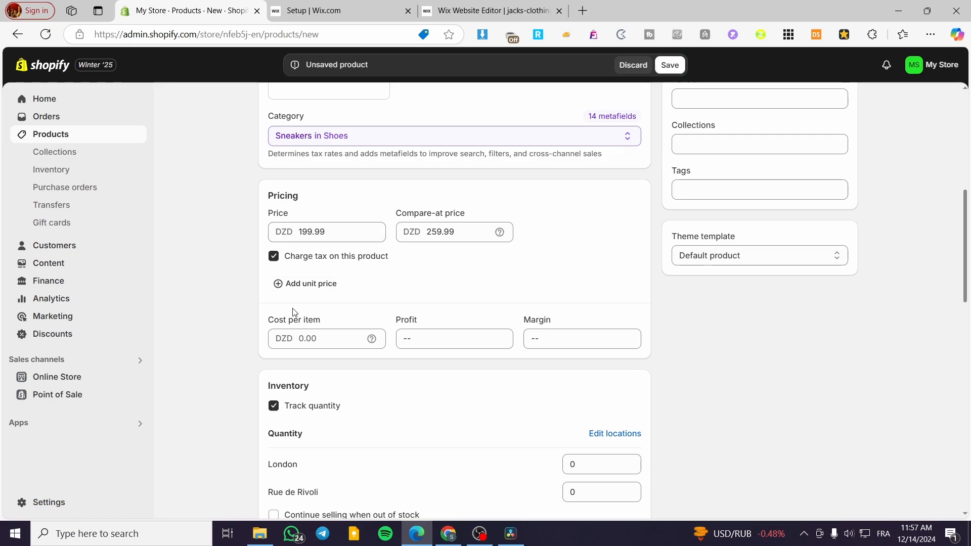
# - Set the inventory quantity to 9999 for both London and Rue de Rivoli, and mark the product as having a SKU or barcode
pyautogui.scroll(-3, 289, 311)
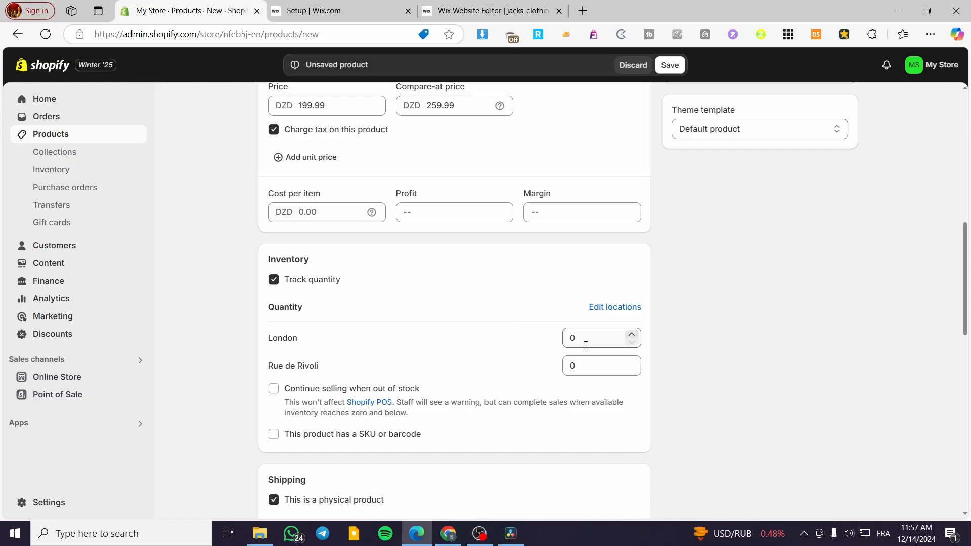
pyautogui.click(567, 338)
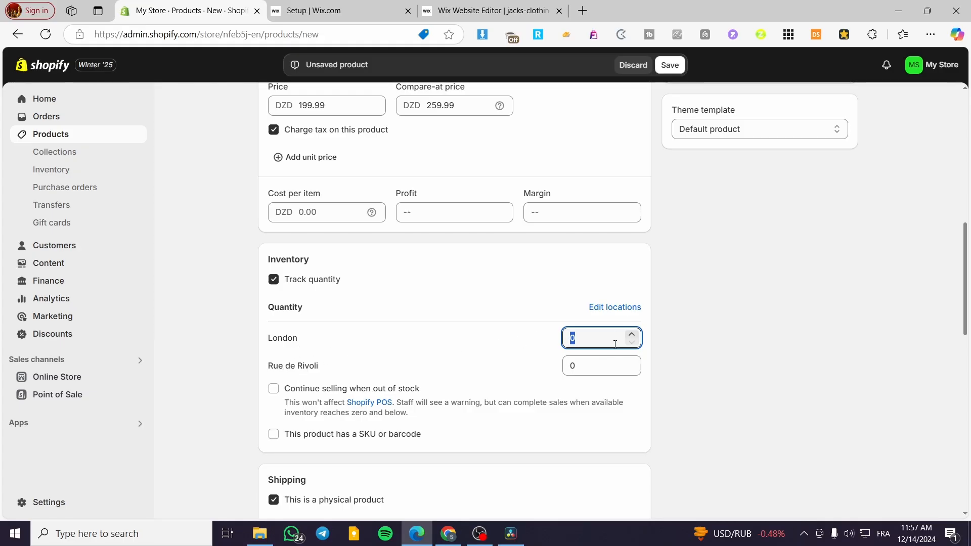
pyautogui.write('9999')
pyautogui.click(589, 365)
pyautogui.write('9999')
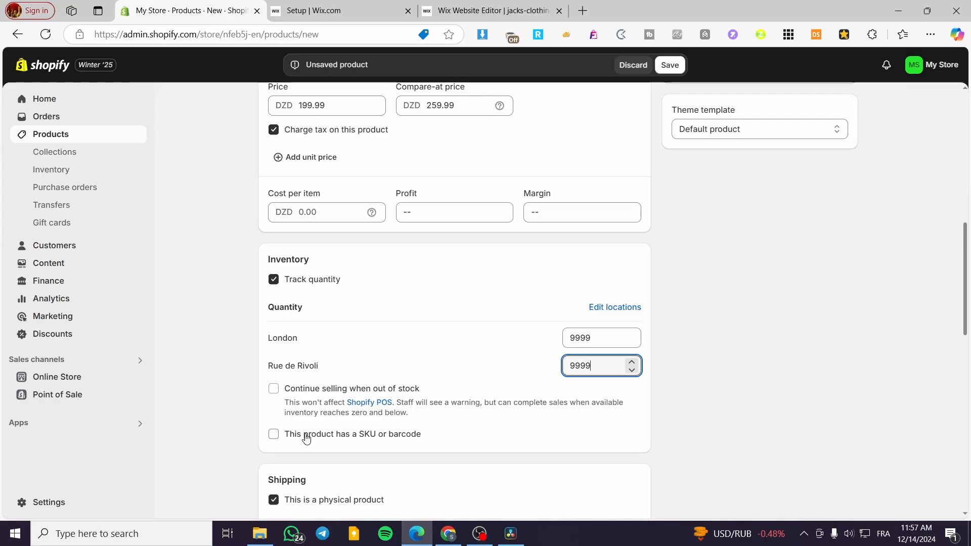
pyautogui.scroll(-3, 370, 354)
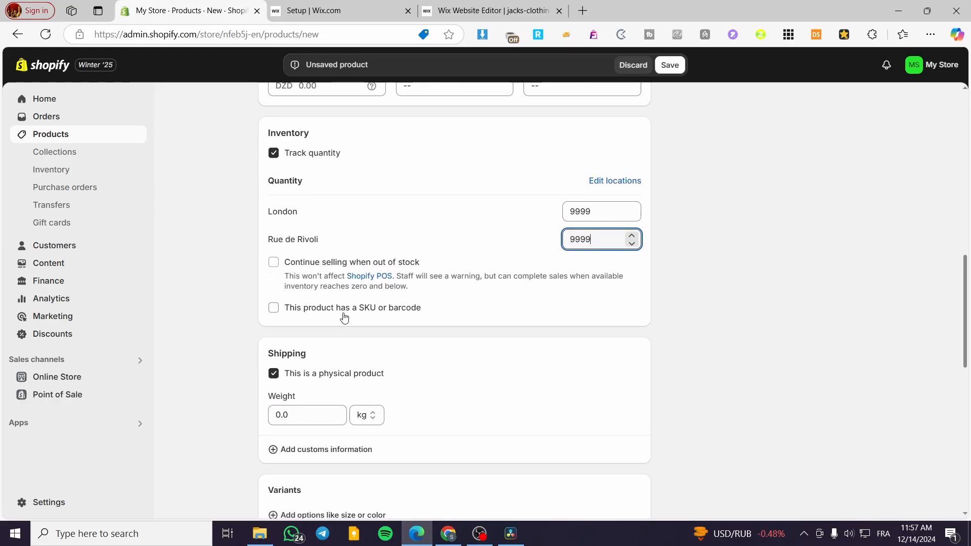
pyautogui.click(368, 313)
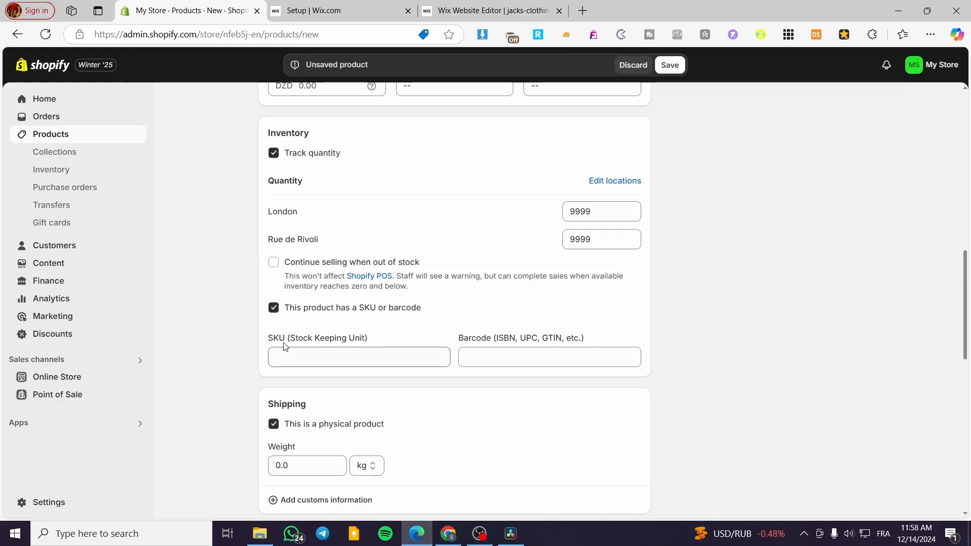
# - Set the product's shipping weight to 1.4 kg
pyautogui.scroll(-3, 414, 349)
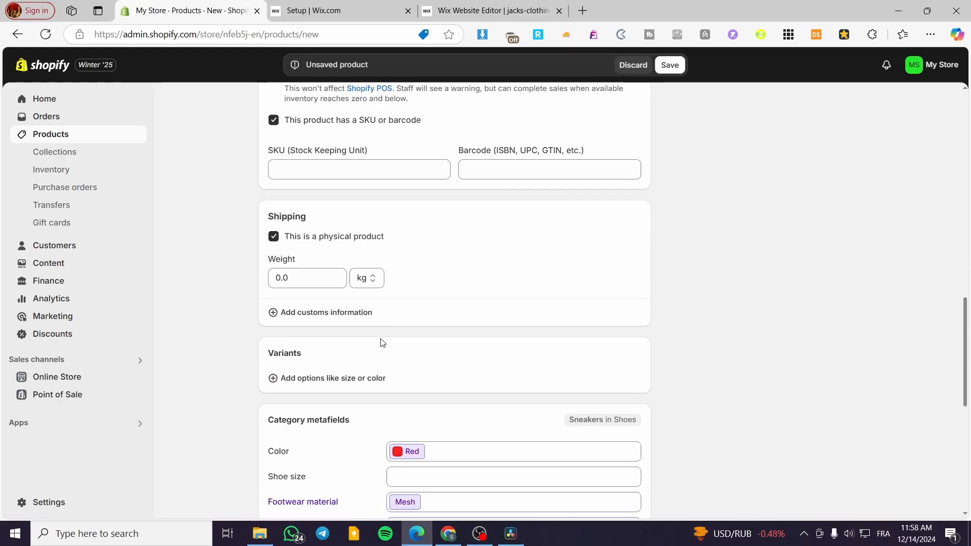
pyautogui.click(280, 276)
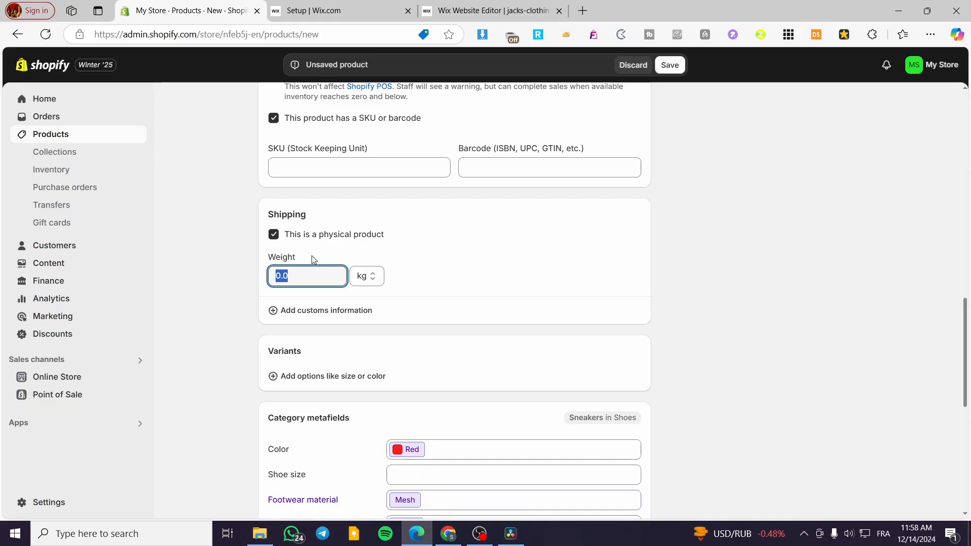
pyautogui.write('00.')
pyautogui.press('BackSpace')
pyautogui.press('BackSpace')
pyautogui.write('.8')
pyautogui.click(372, 282)
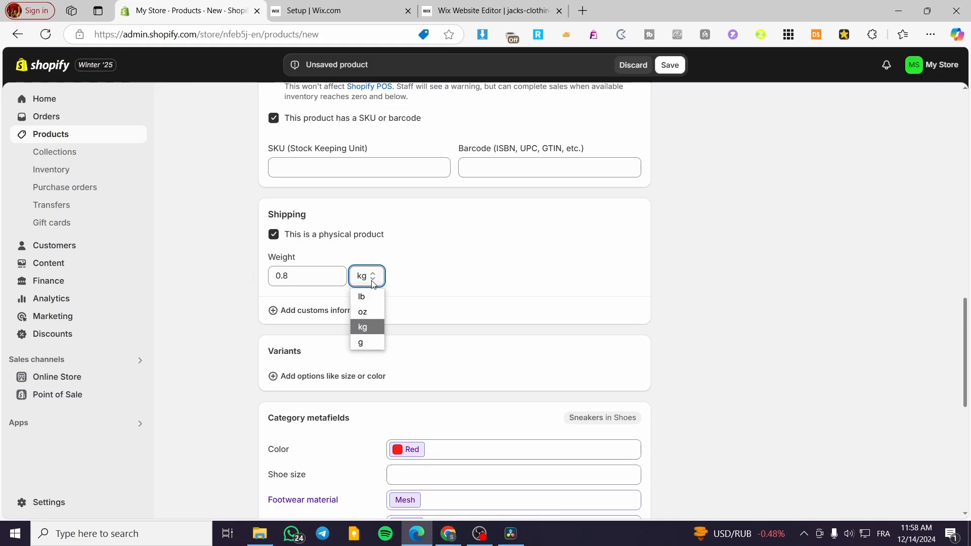
pyautogui.doubleClick(276, 276)
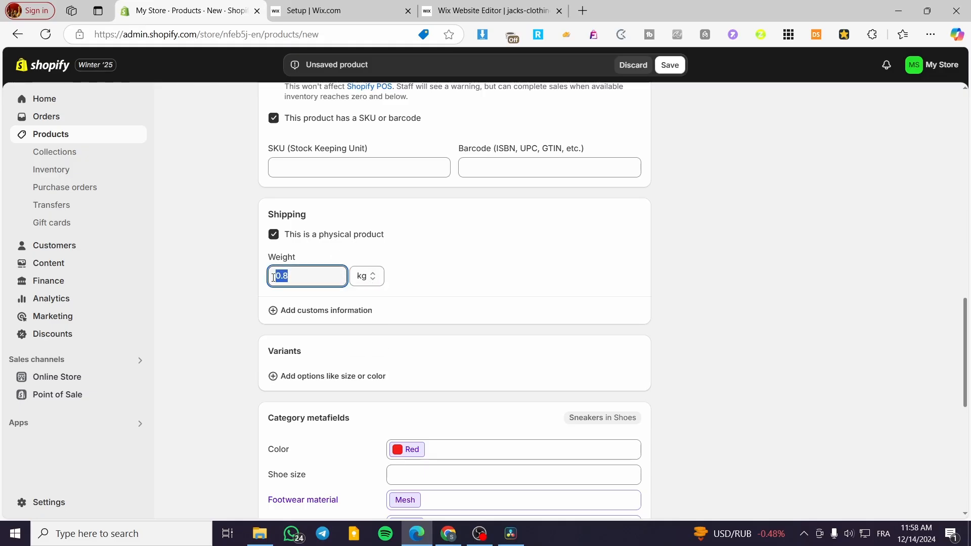
pyautogui.write('1.4')
pyautogui.click(221, 291)
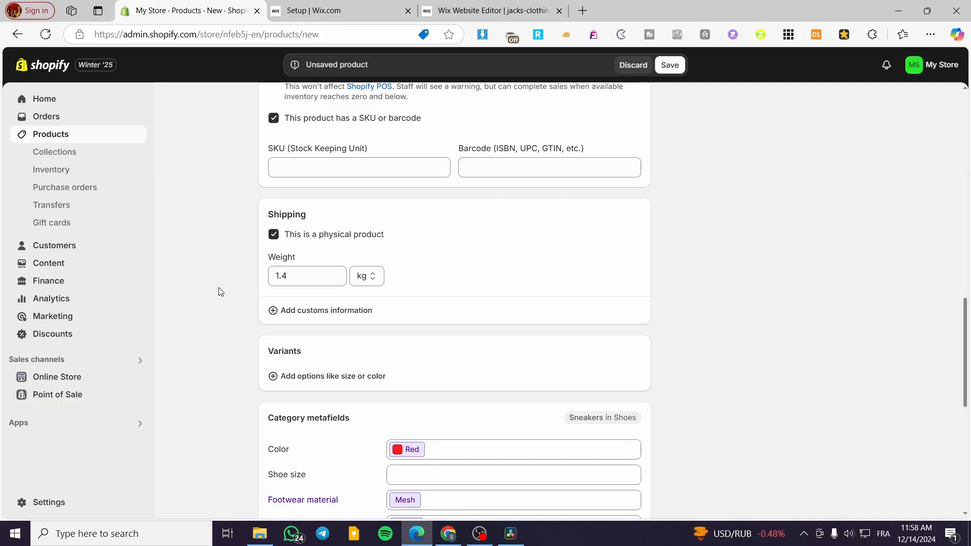
# - Add a variant option to the product using the recommended Shoe size attribute
pyautogui.click(345, 384)
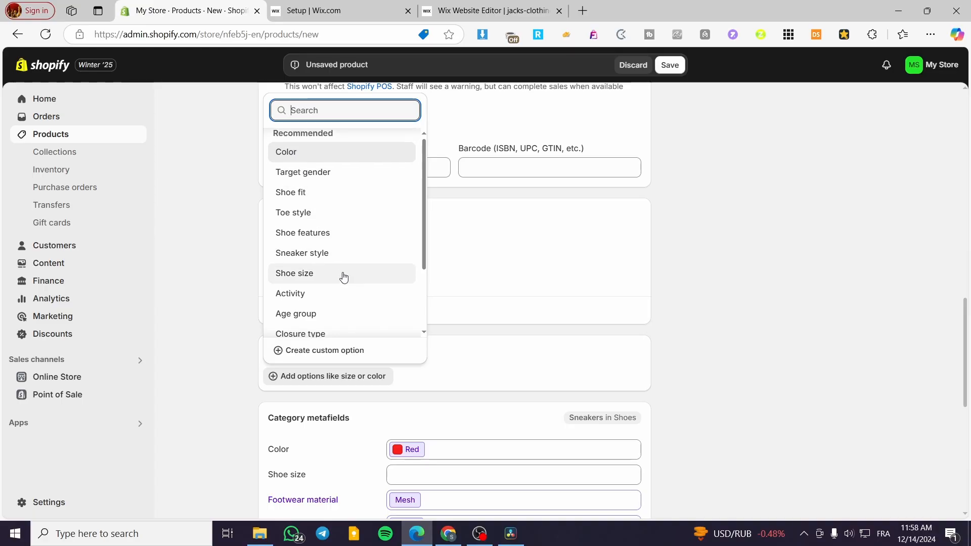
pyautogui.scroll(-3, 341, 275)
pyautogui.scroll(3, 343, 277)
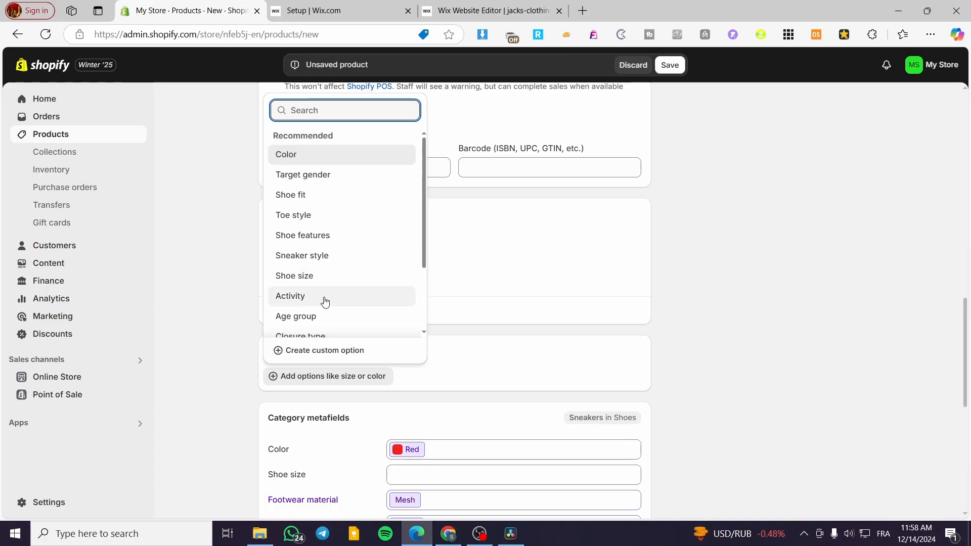
pyautogui.click(331, 275)
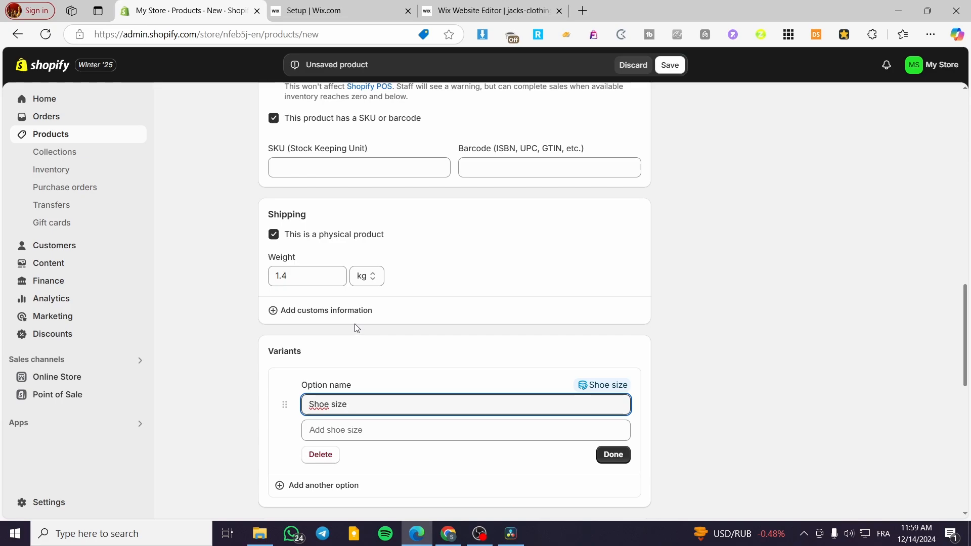
# - Add the sizes 10, 9.5, 9, 8.5, 8 and 7.5 to the Shoe size option and finish the option
pyautogui.click(354, 428)
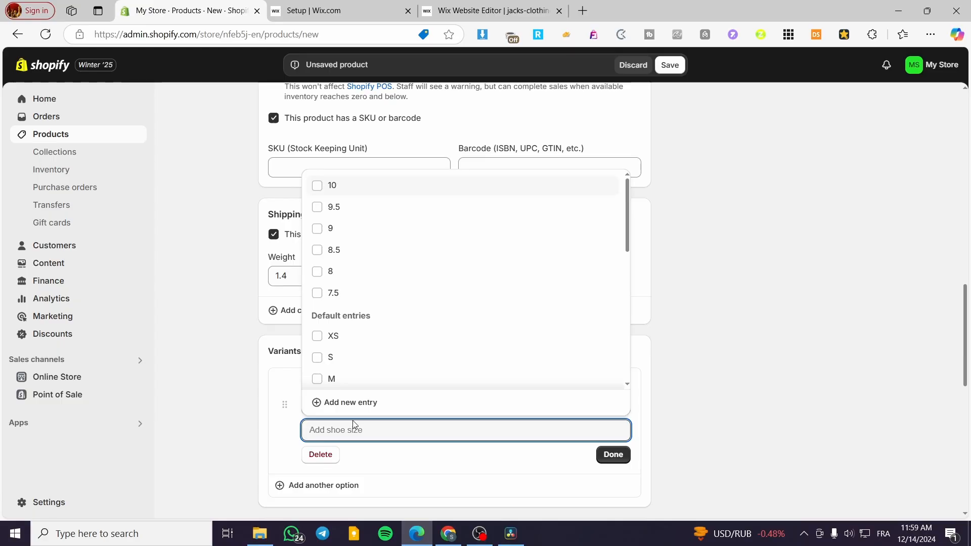
pyautogui.scroll(-10, 370, 278)
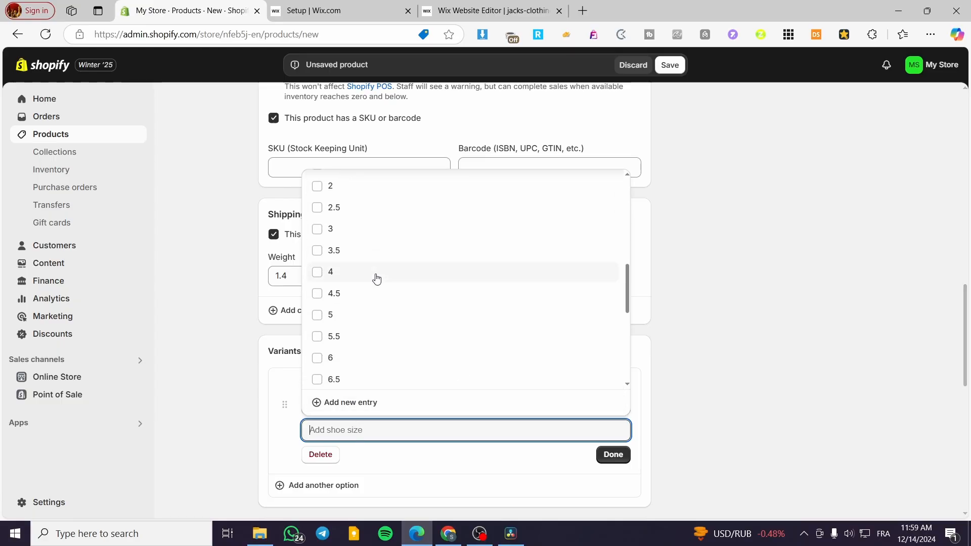
pyautogui.scroll(-12, 384, 332)
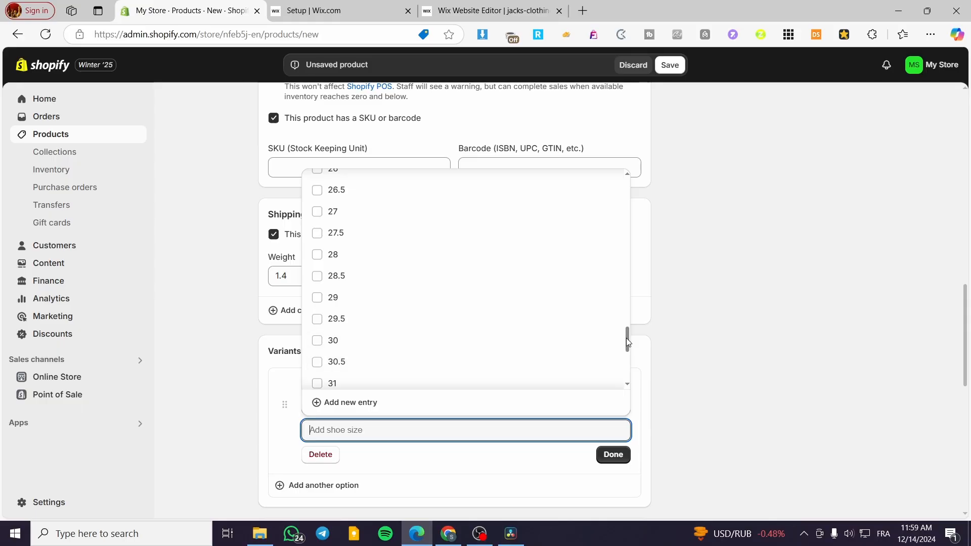
pyautogui.moveTo(626, 339); pyautogui.dragTo(634, 178)
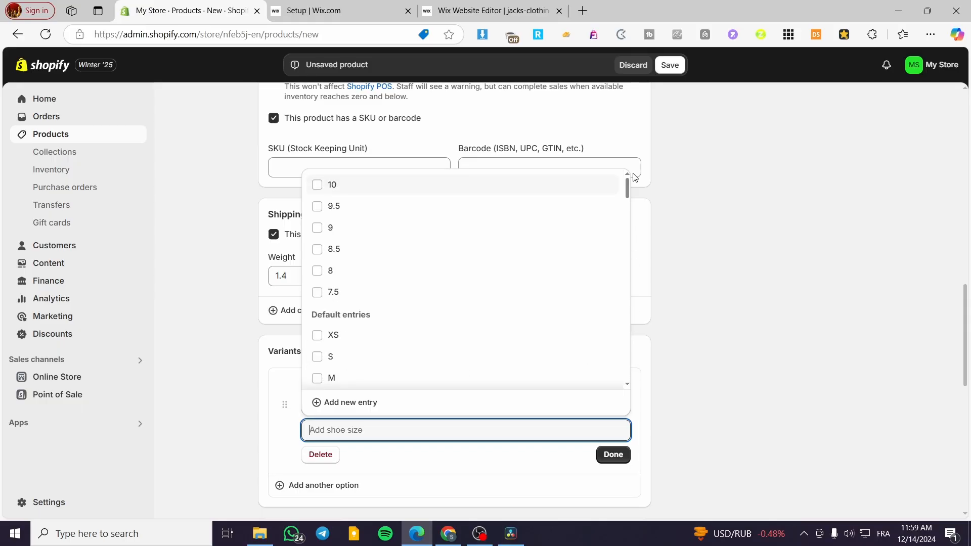
pyautogui.rightClick(632, 174)
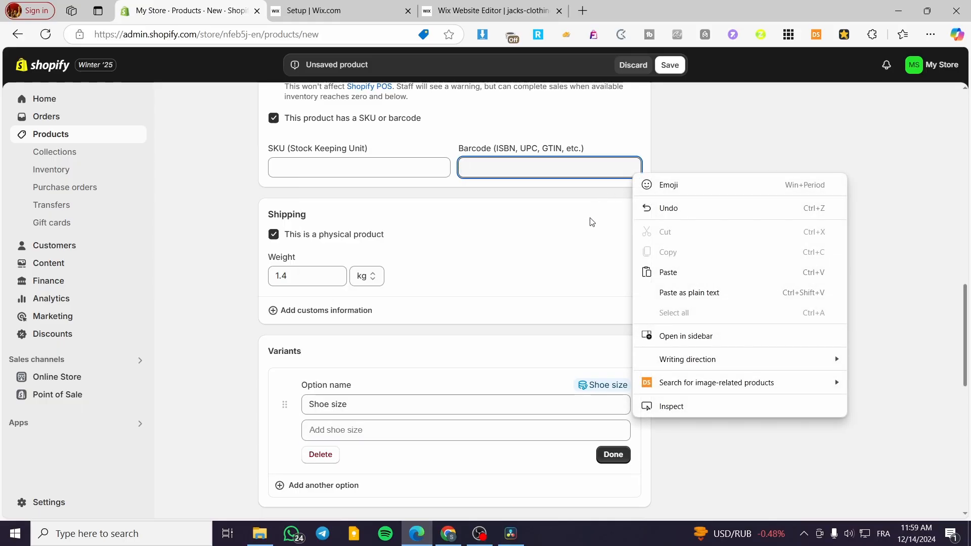
pyautogui.click(329, 429)
pyautogui.click(330, 430)
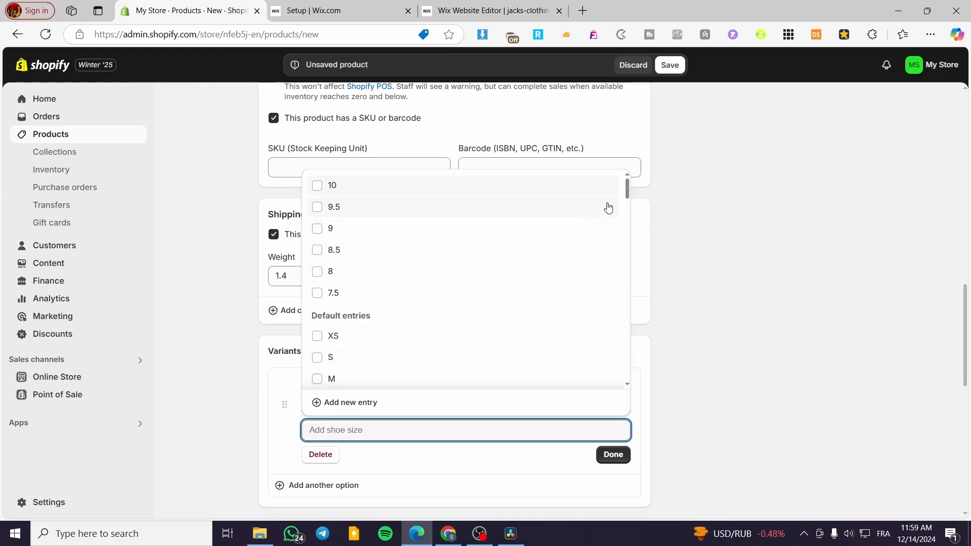
pyautogui.click(318, 186)
pyautogui.click(317, 206)
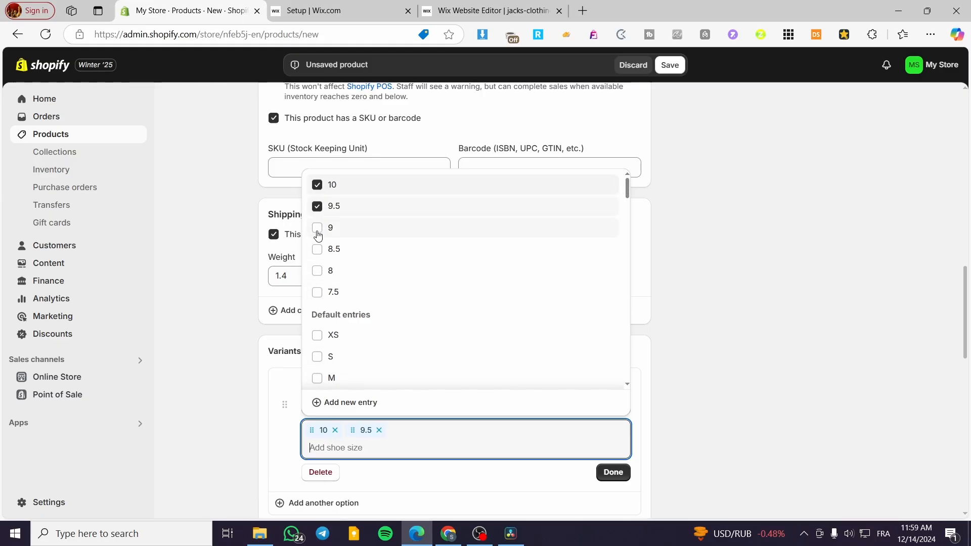
pyautogui.click(317, 227)
pyautogui.click(317, 249)
pyautogui.click(317, 271)
pyautogui.click(317, 293)
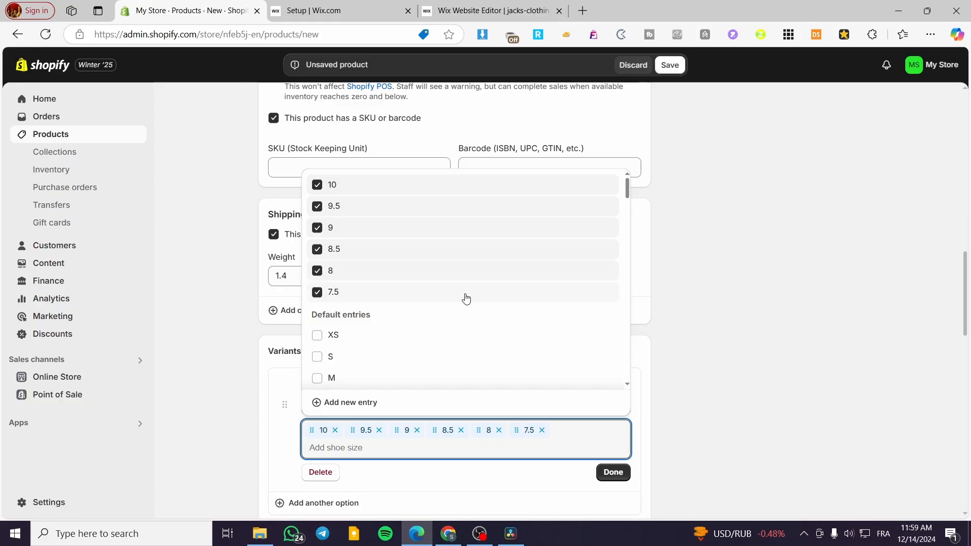
pyautogui.click(629, 473)
# - Review the shoe-size variants' prices and available quantities, along with the surrounding product sections
pyautogui.scroll(-4, 443, 347)
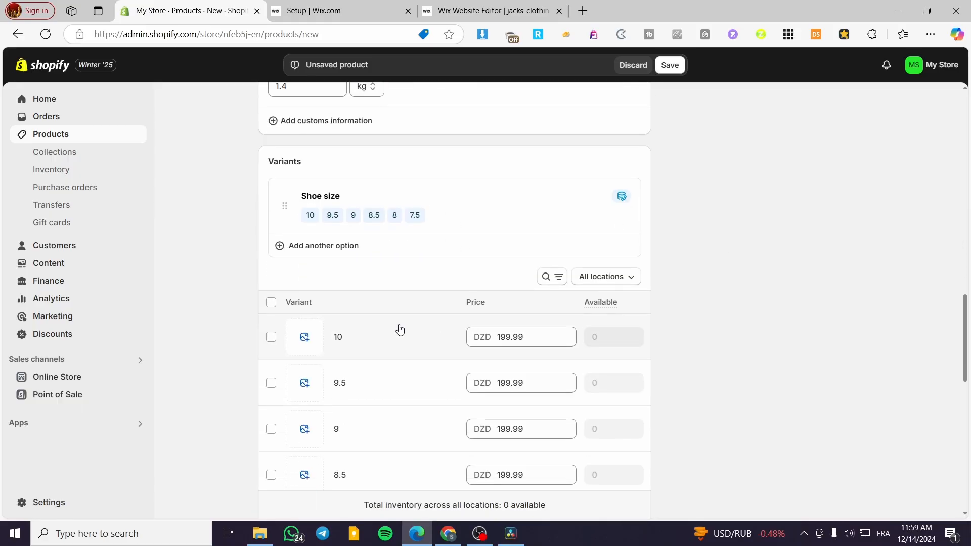
pyautogui.scroll(-1, 385, 318)
pyautogui.scroll(-1, 323, 273)
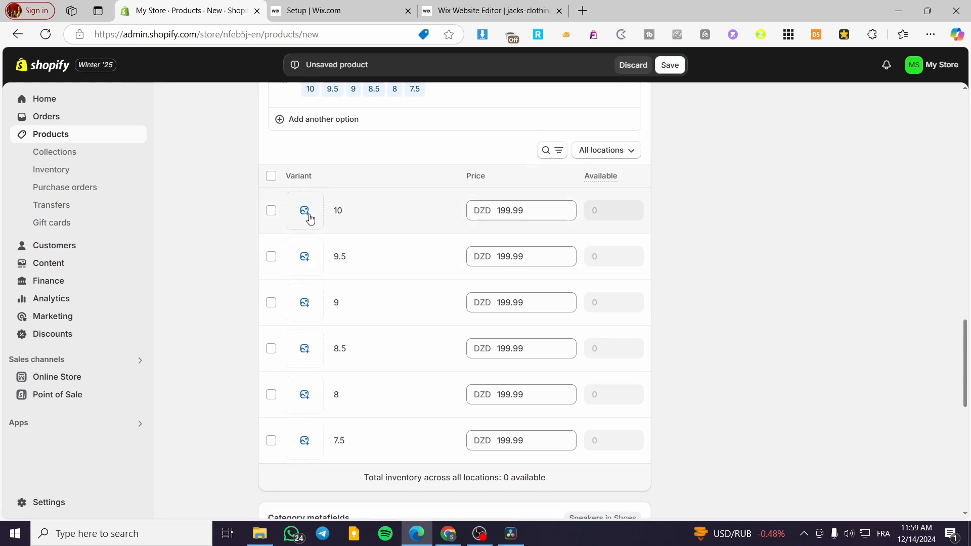
pyautogui.scroll(-3, 357, 220)
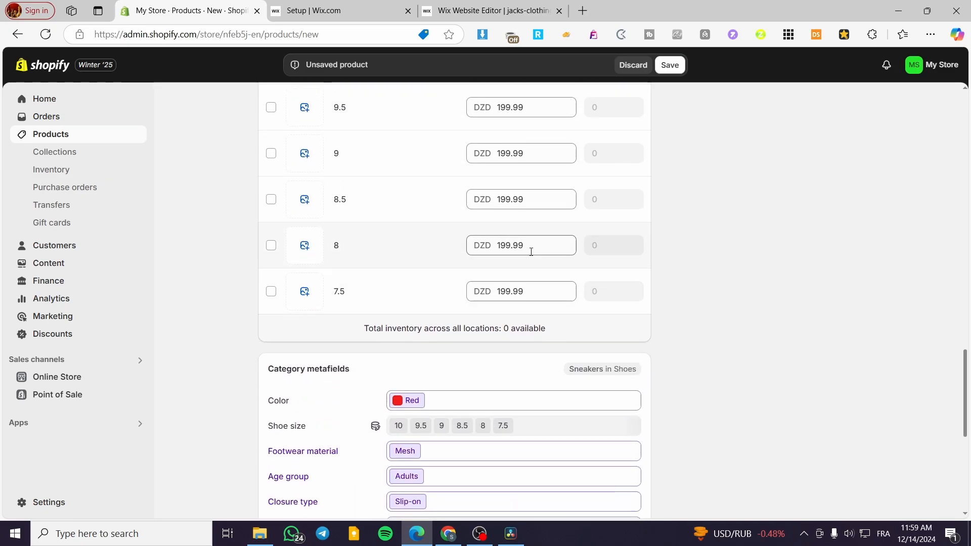
pyautogui.scroll(3, 531, 252)
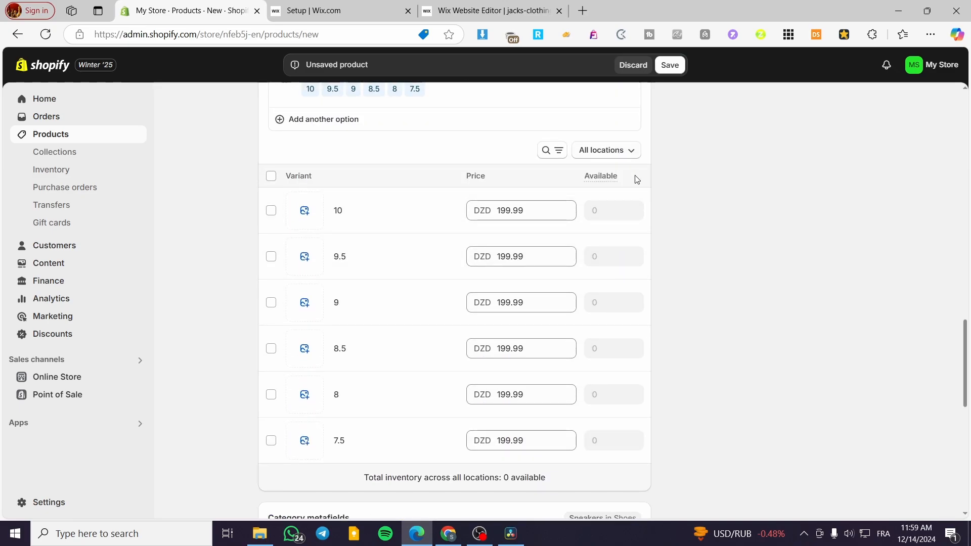
pyautogui.scroll(4, 596, 228)
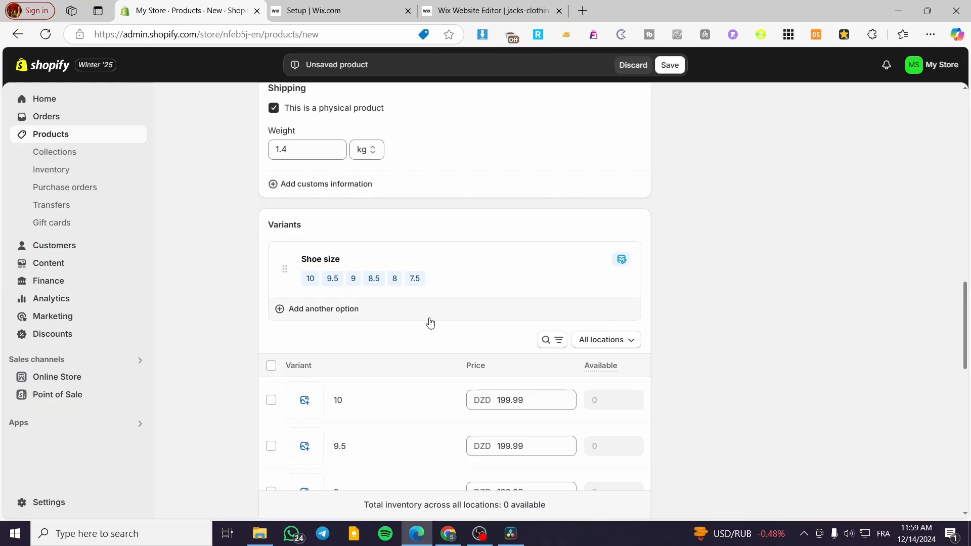
pyautogui.scroll(6, 430, 322)
pyautogui.scroll(-8, 431, 323)
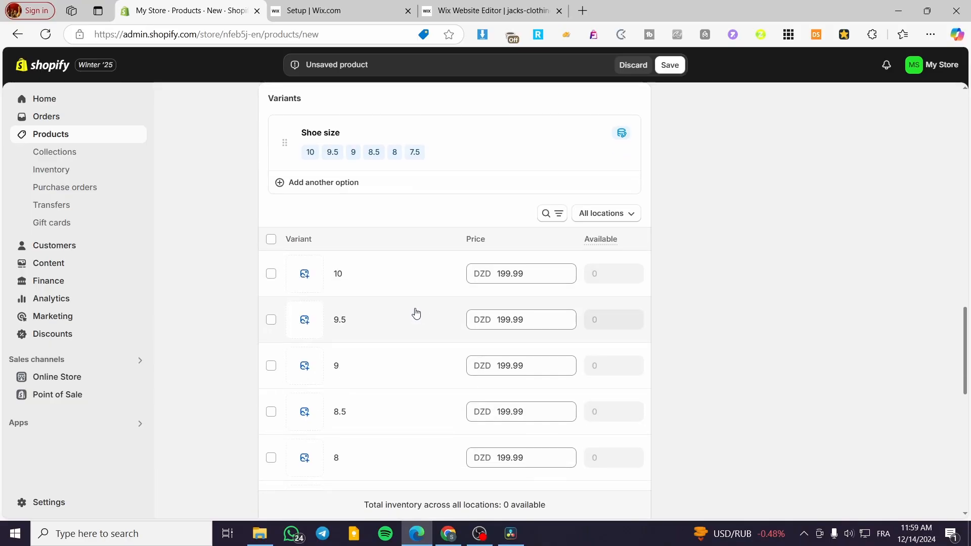
pyautogui.moveTo(614, 248)
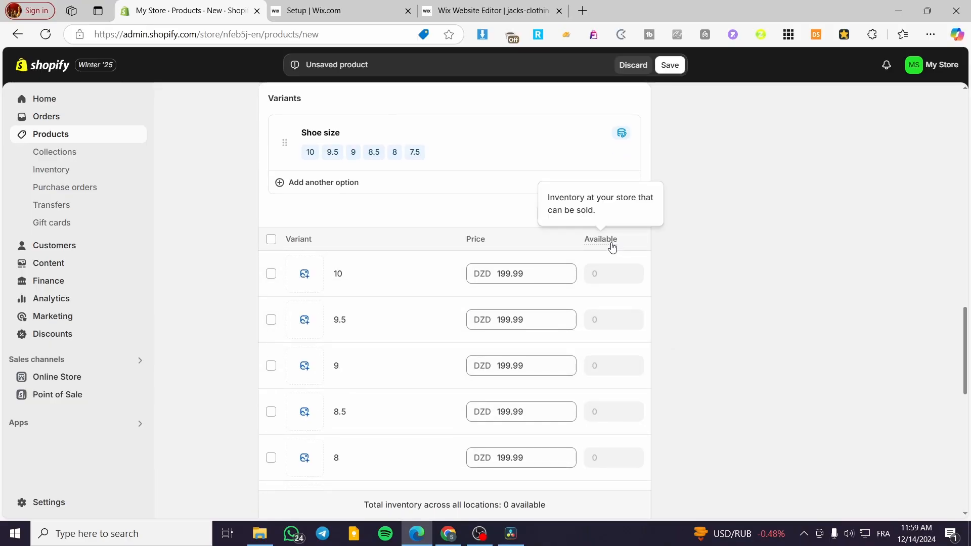
# - Select all shoe-size variants and apply an available quantity of 9999 to them at the London location
pyautogui.click(271, 274)
pyautogui.click(271, 239)
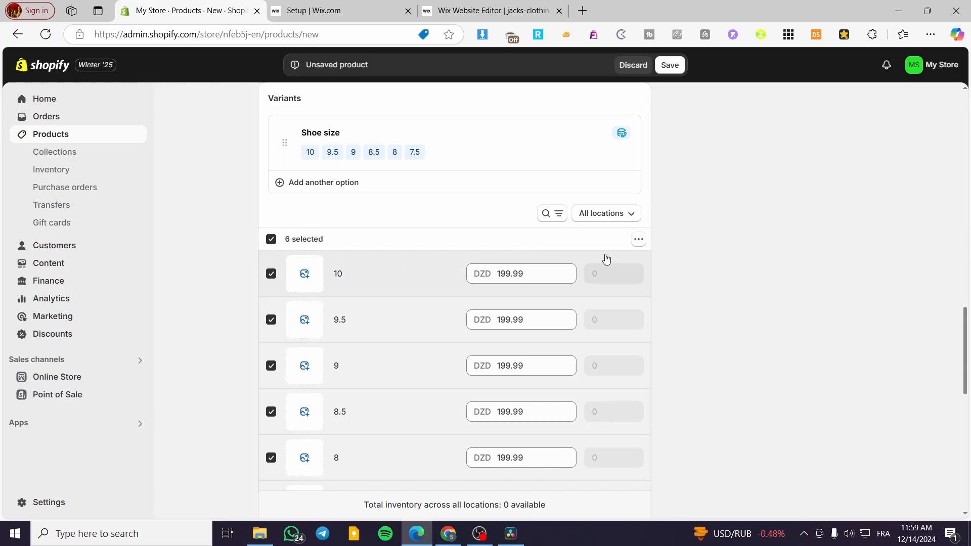
pyautogui.click(640, 240)
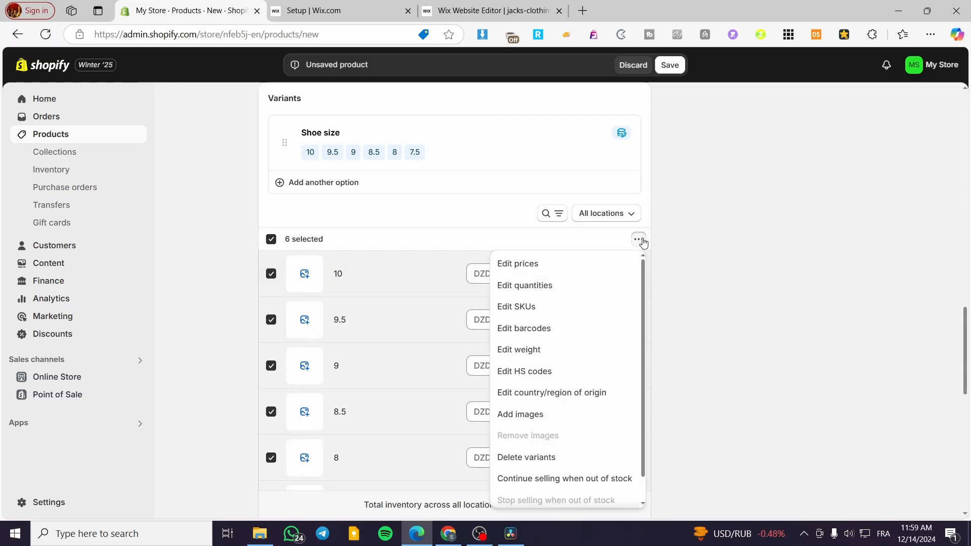
pyautogui.click(553, 286)
pyautogui.click(389, 286)
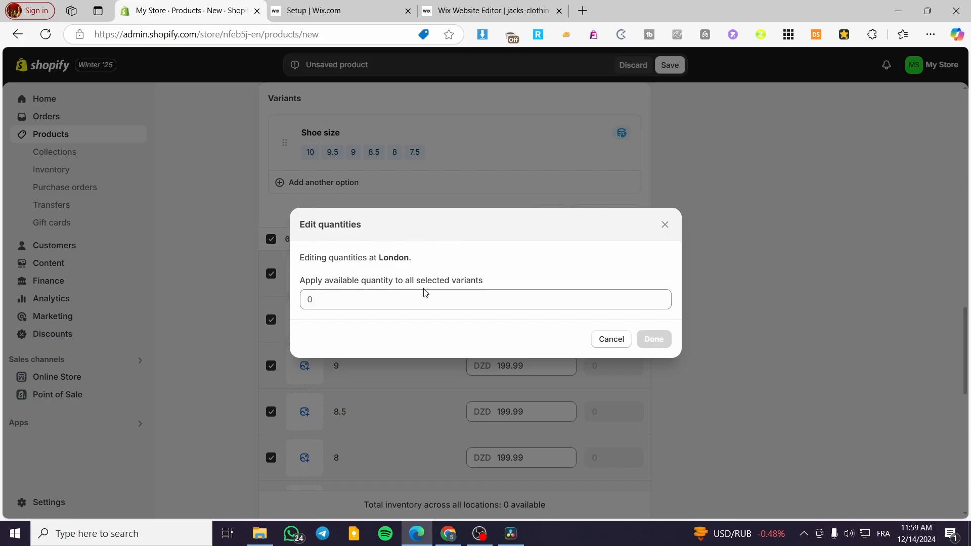
pyautogui.click(392, 299)
pyautogui.write('9999')
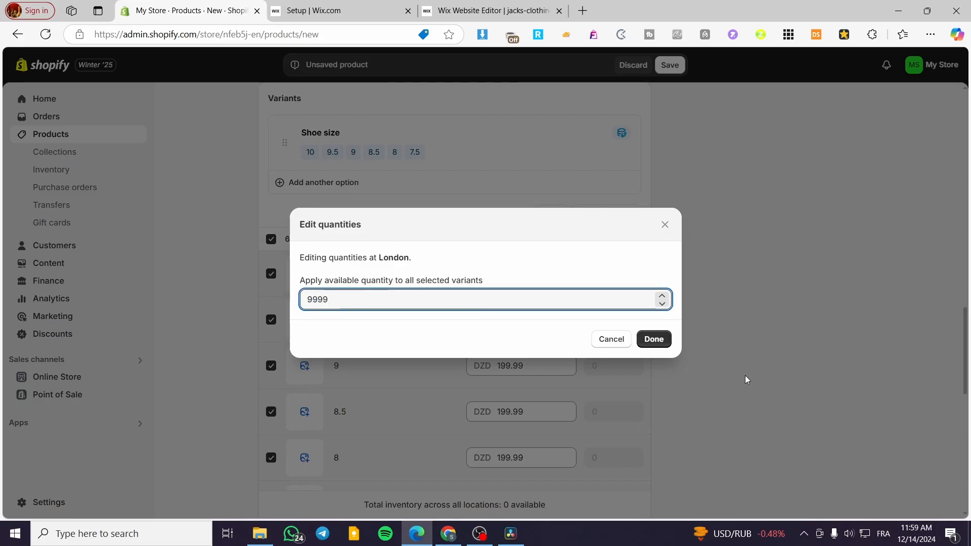
pyautogui.click(654, 339)
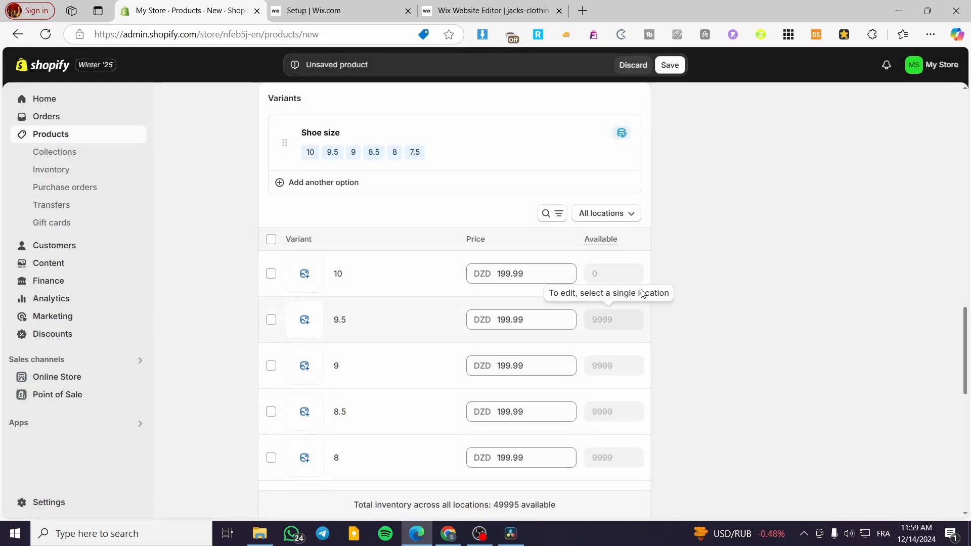
# - Try to apply an available quantity of 9999 to the size 10 variant at the London location
pyautogui.click(271, 274)
pyautogui.click(639, 240)
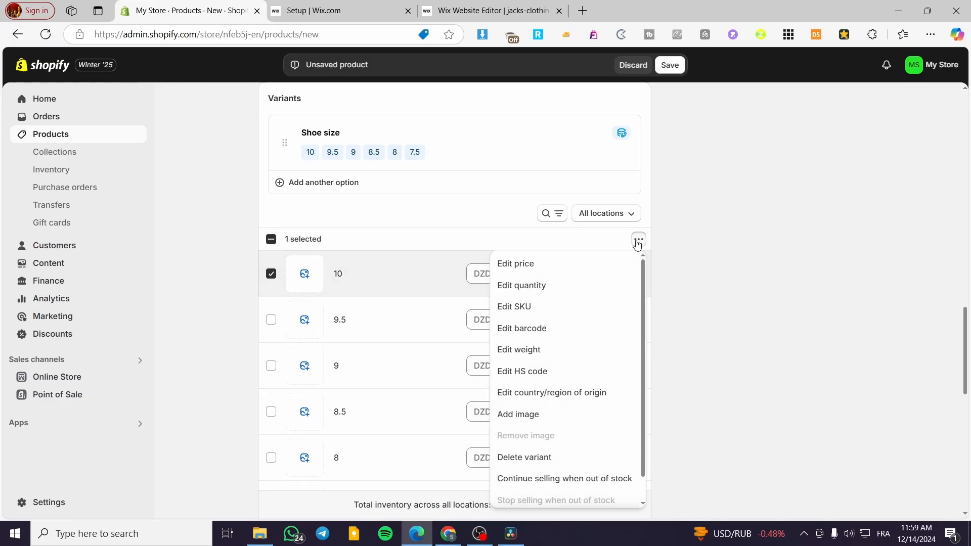
pyautogui.click(549, 287)
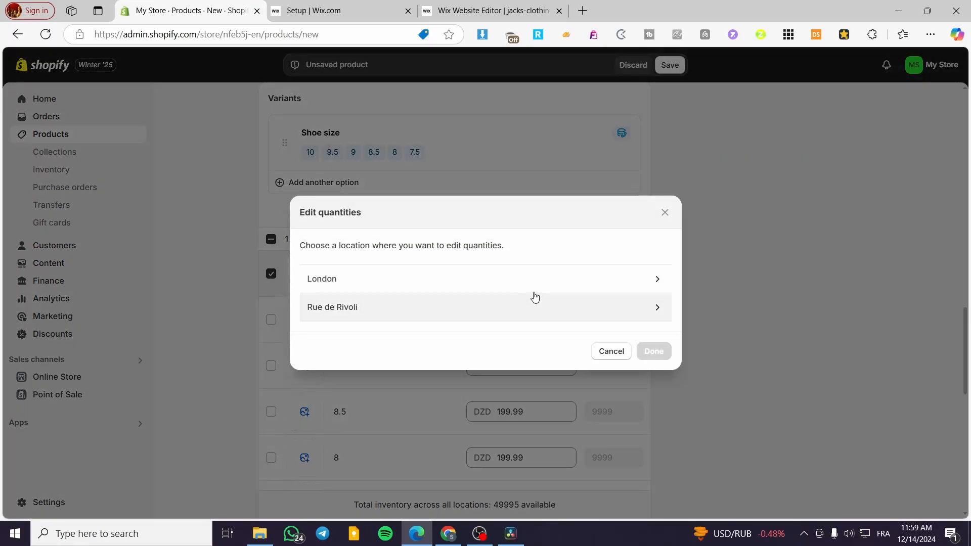
pyautogui.click(540, 286)
pyautogui.click(325, 294)
pyautogui.write('9')
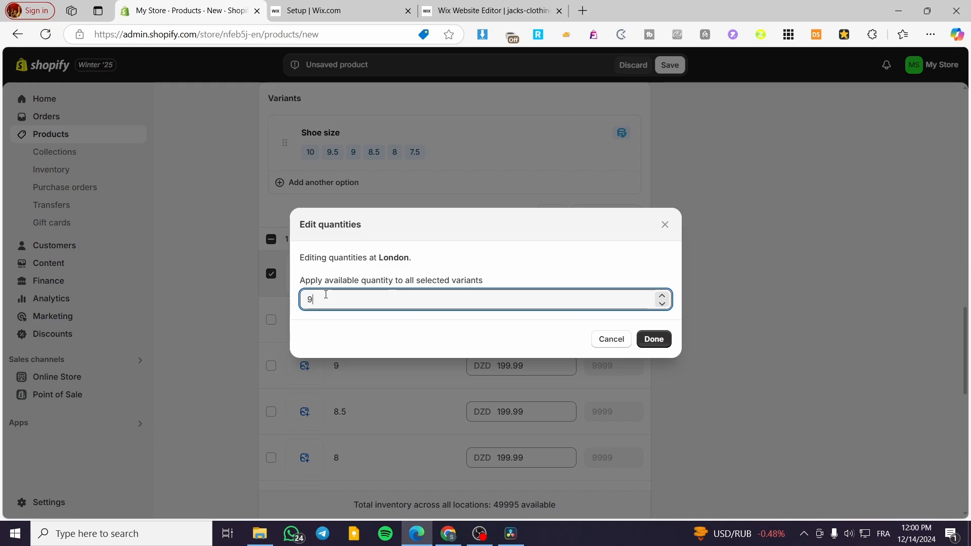
pyautogui.write('999')
pyautogui.click(652, 339)
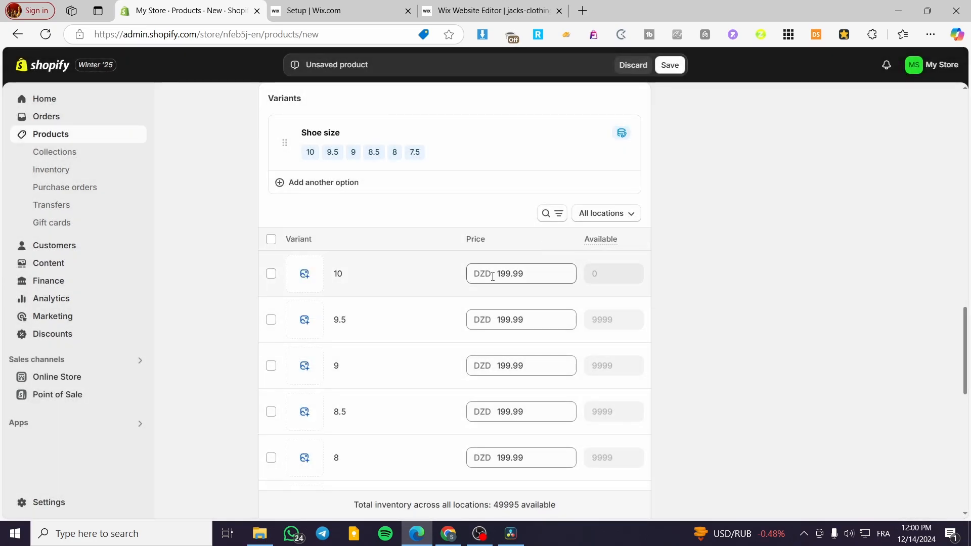
pyautogui.click(283, 274)
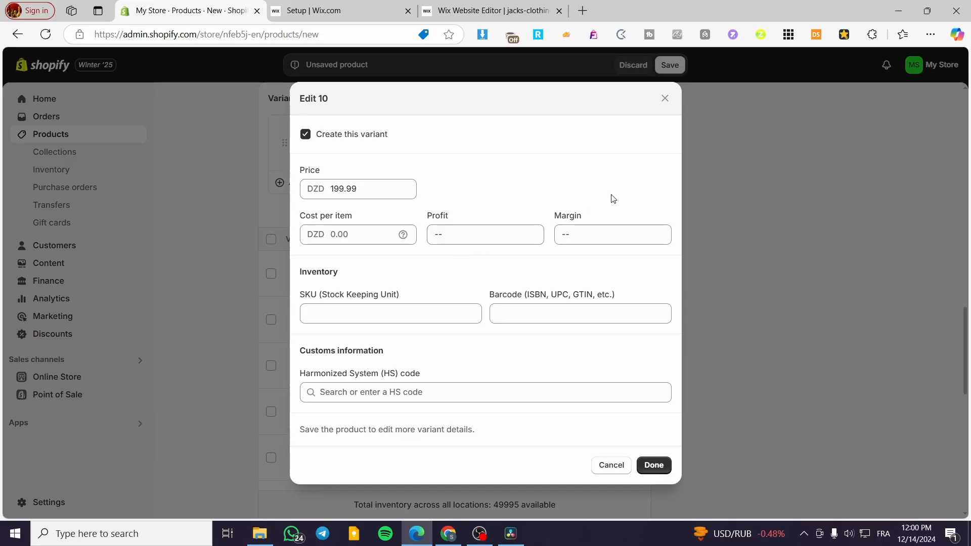
pyautogui.click(665, 98)
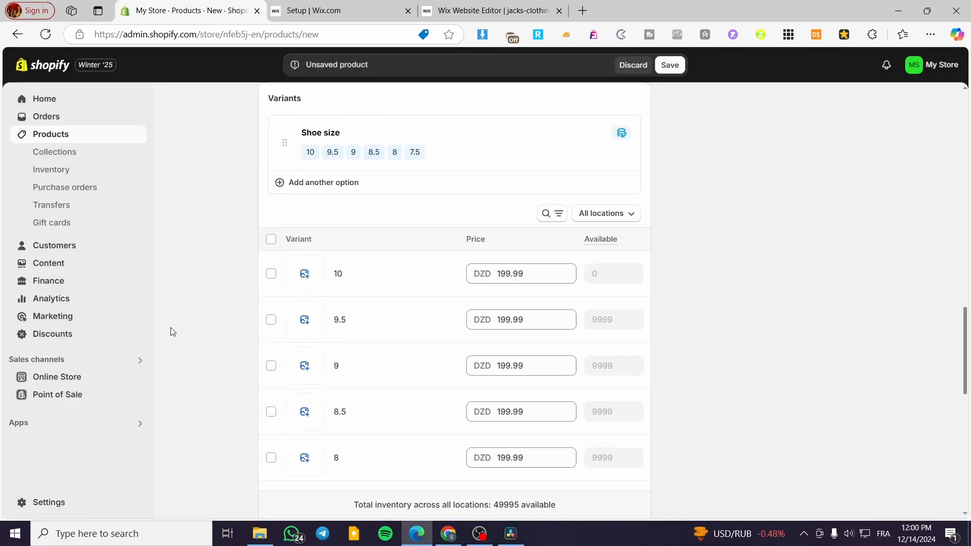
# - Try to apply an available quantity of 9999 to the size 10 variant at the Rue de Rivoli location
pyautogui.click(271, 273)
pyautogui.click(639, 239)
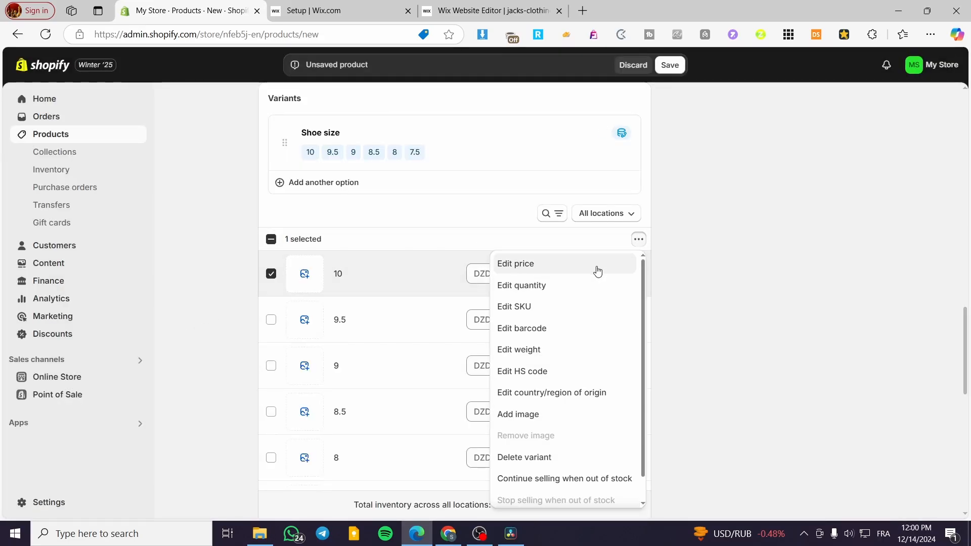
pyautogui.click(576, 295)
pyautogui.click(377, 306)
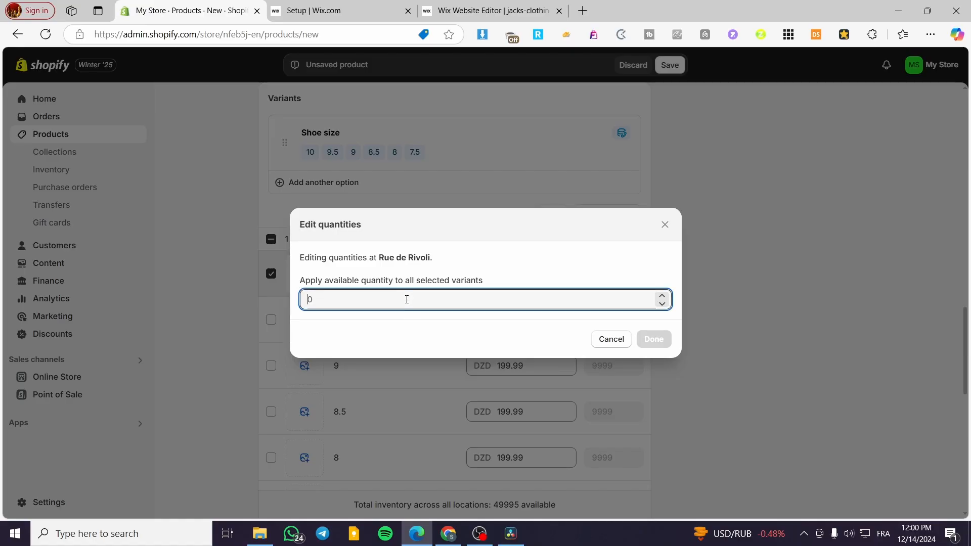
pyautogui.write('9999')
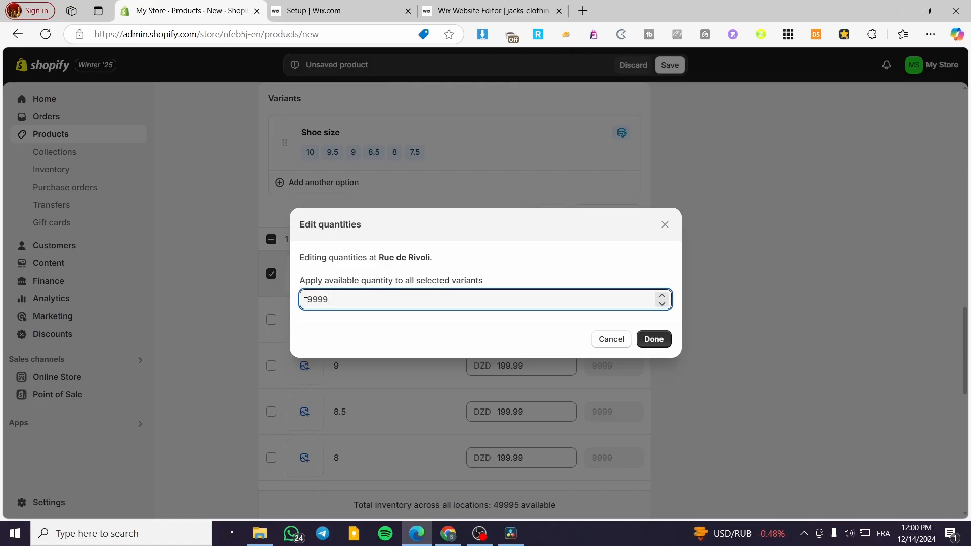
pyautogui.press('Return')
# - Check the remaining variants and category metafields, and save the new product
pyautogui.scroll(-4, 614, 319)
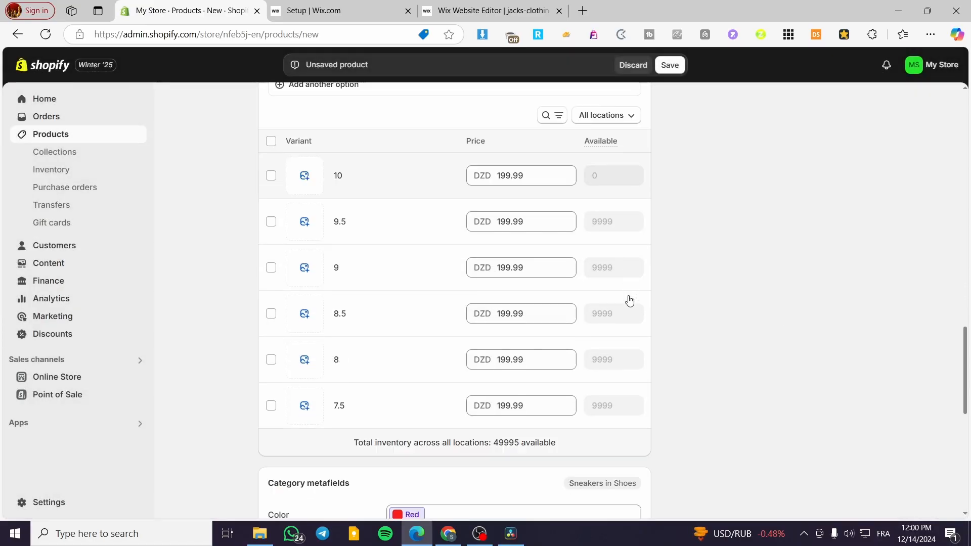
pyautogui.scroll(-3, 556, 336)
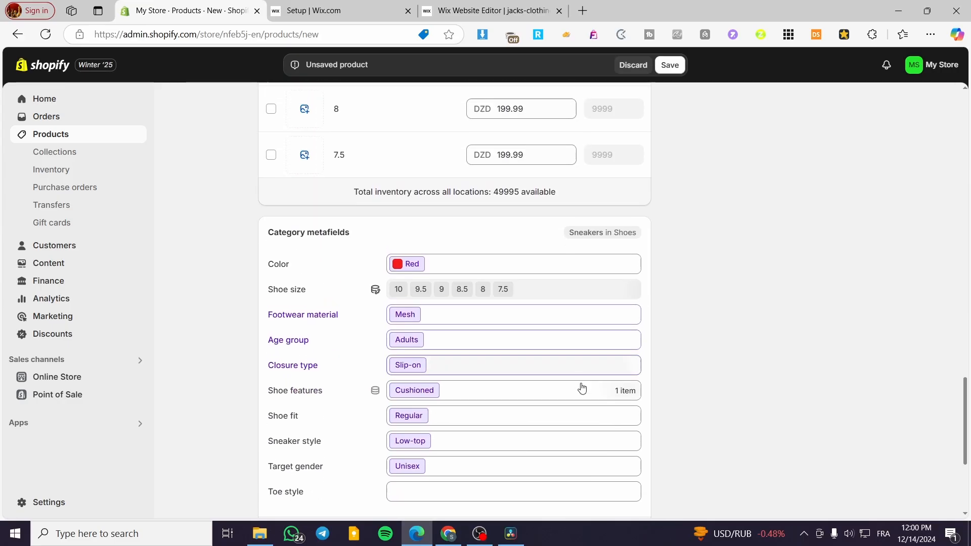
pyautogui.scroll(6, 597, 354)
pyautogui.scroll(5, 494, 310)
pyautogui.click(670, 66)
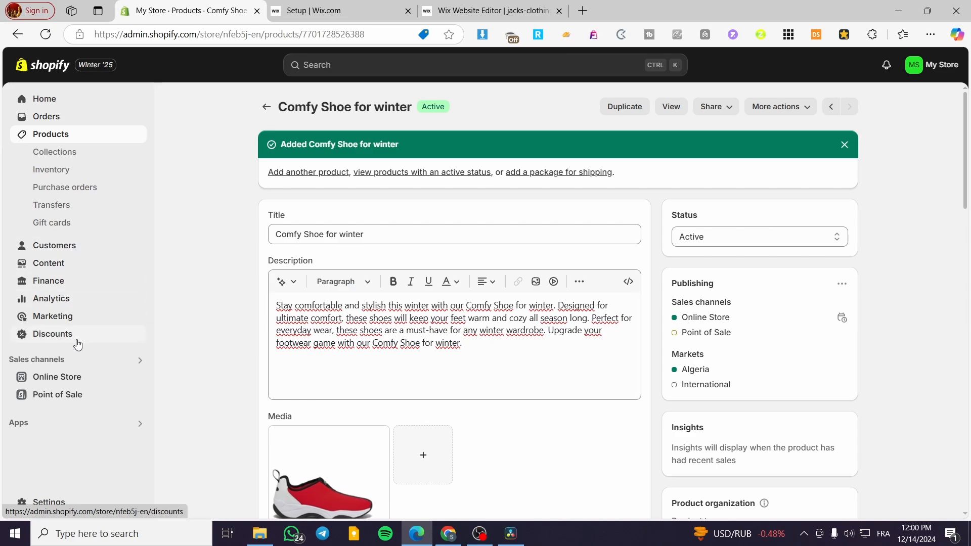
# - Customize the online store's Dawn theme and open the Comfy Shoe for winter page from the featured products
pyautogui.click(71, 377)
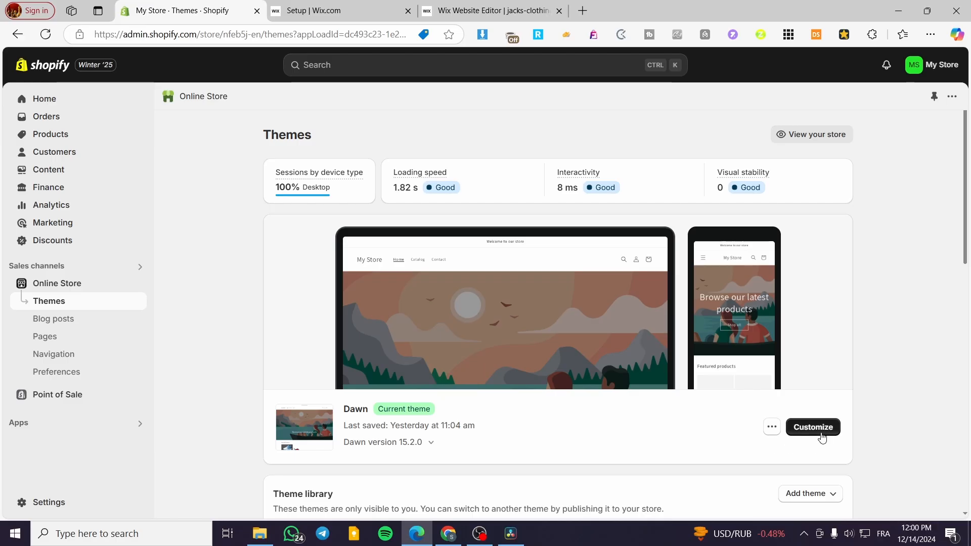
pyautogui.click(822, 436)
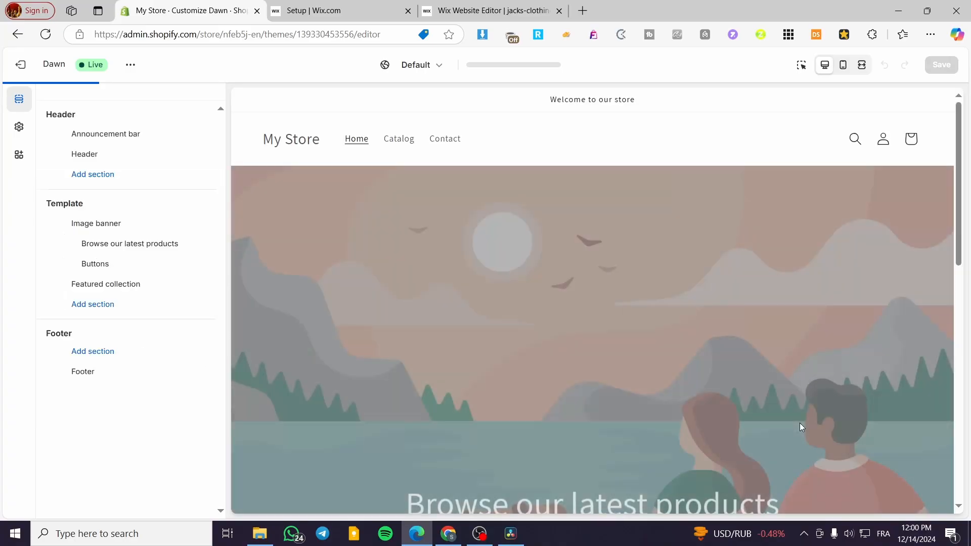
pyautogui.scroll(-8, 573, 302)
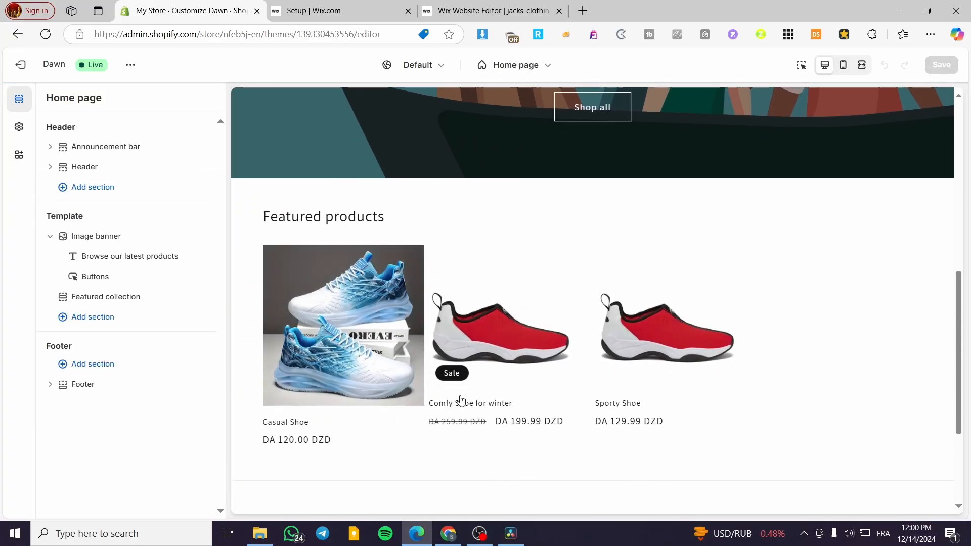
pyautogui.click(487, 367)
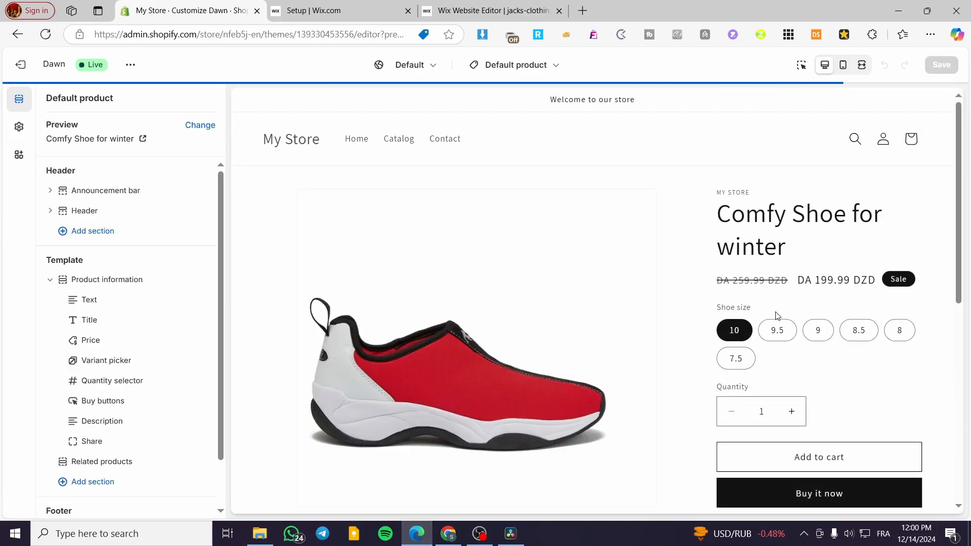
# - Examine the Comfy Shoe for winter page preview, including its price, shoe sizes, purchase options, pickup information and related products
pyautogui.scroll(-2, 940, 291)
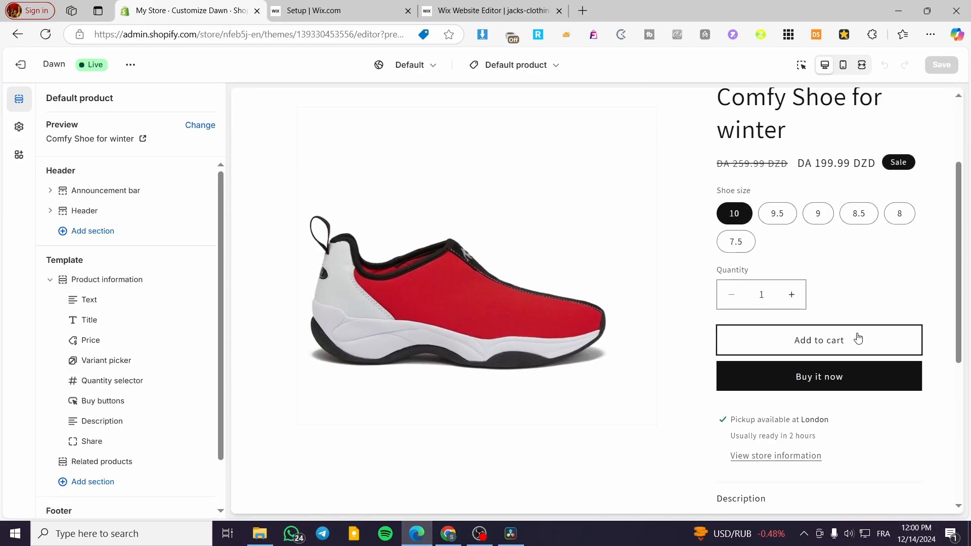
pyautogui.scroll(-2, 802, 302)
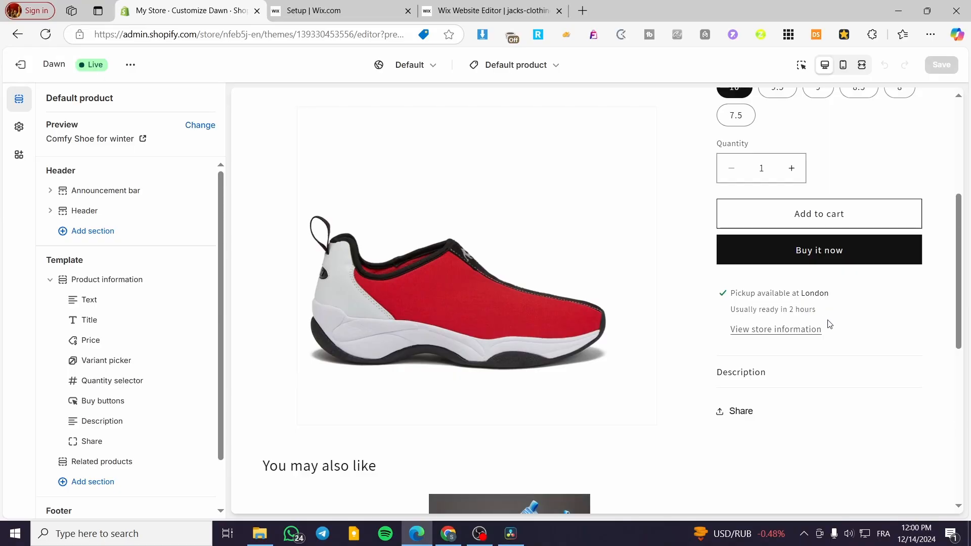
pyautogui.scroll(-6, 830, 324)
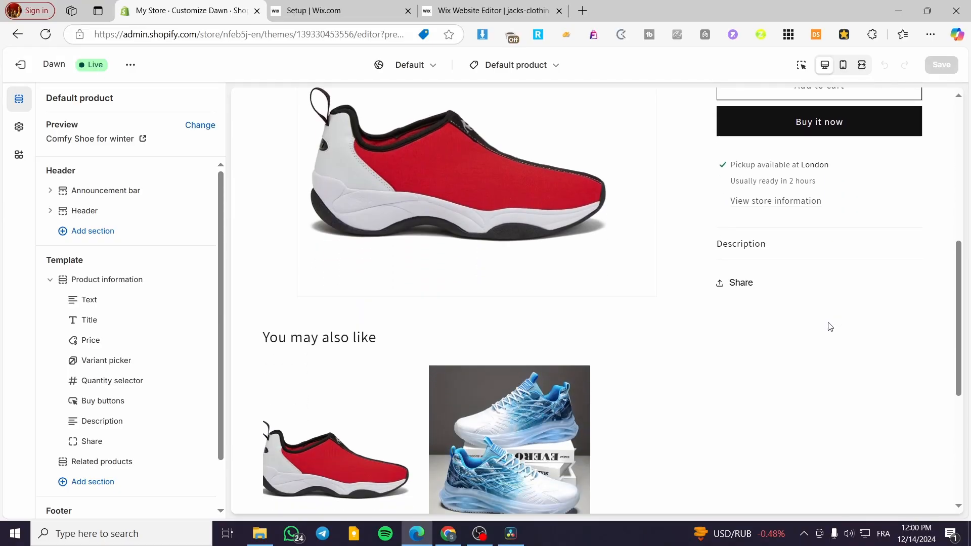
pyautogui.scroll(10, 726, 349)
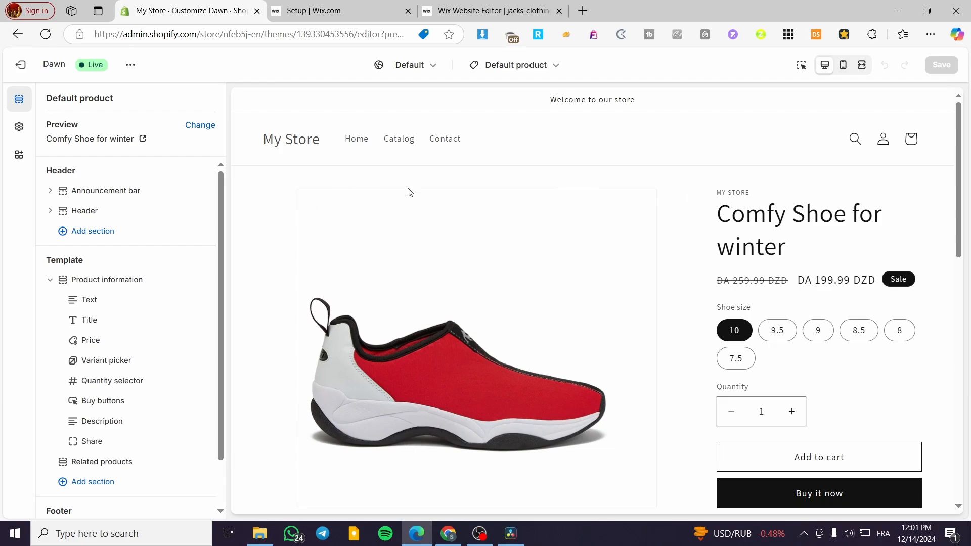
pyautogui.scroll(-8, 410, 192)
pyautogui.scroll(7, 622, 392)
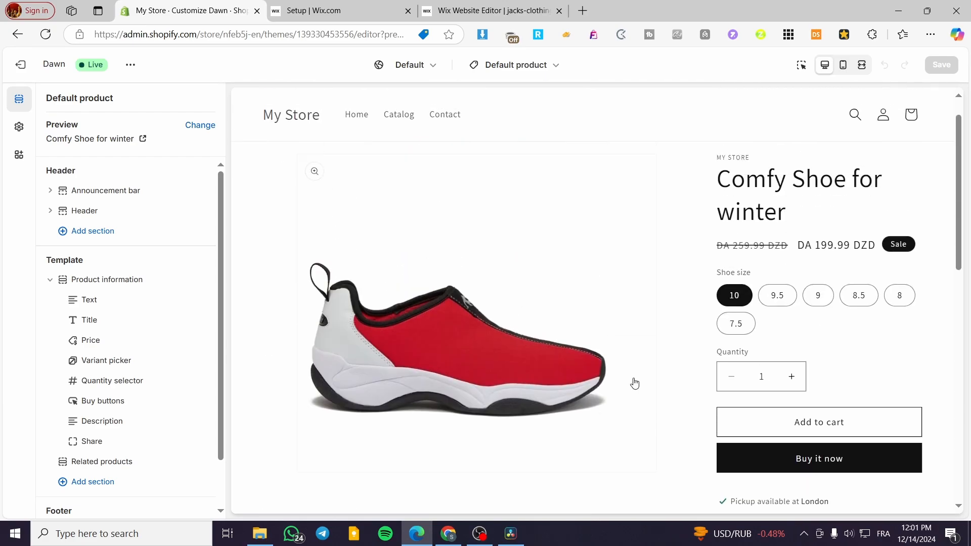
pyautogui.scroll(1, 634, 383)
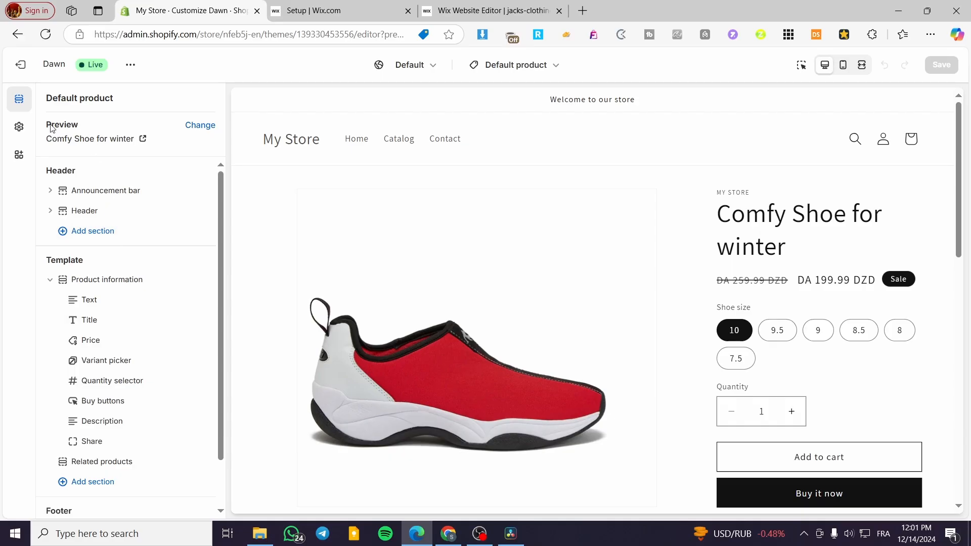
# - Add a Featured collection section to the product page template and move it above Related products
pyautogui.click(100, 484)
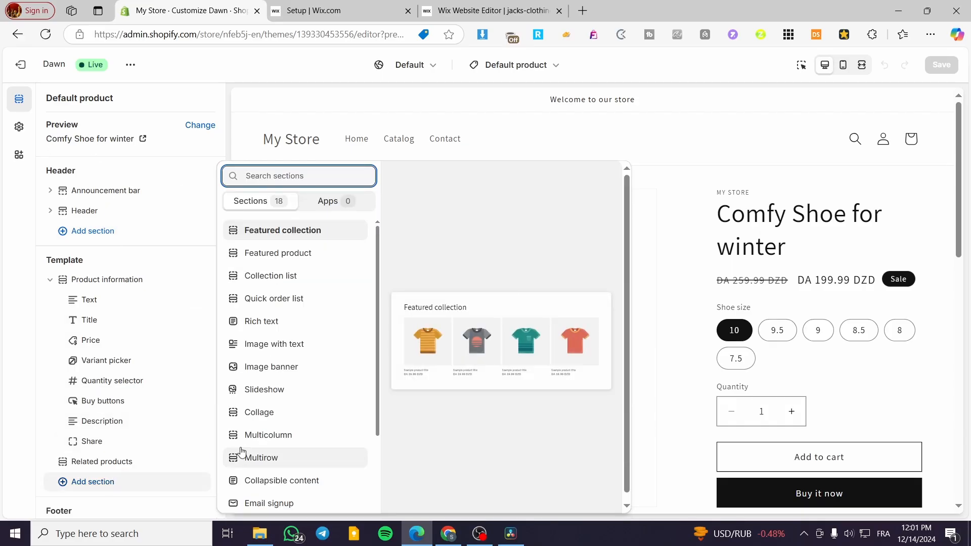
pyautogui.click(326, 239)
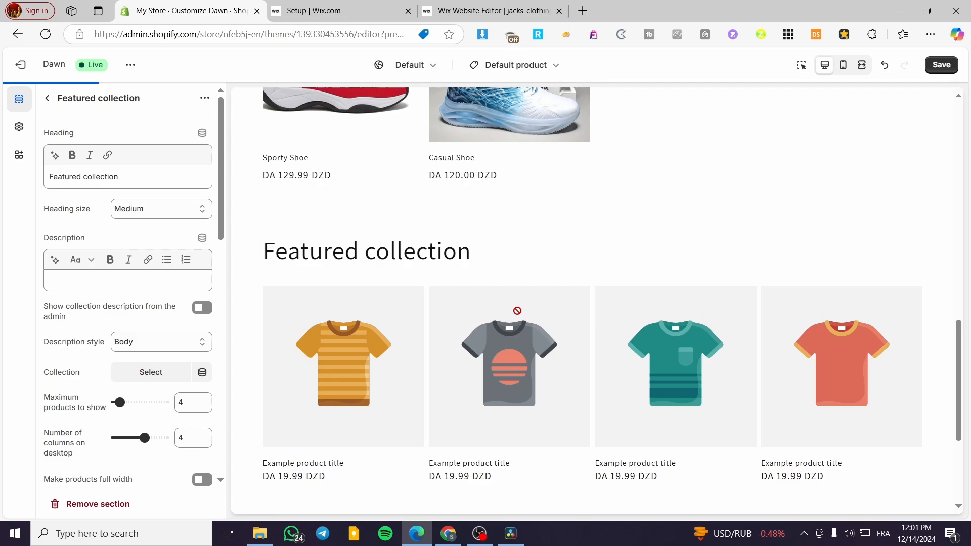
pyautogui.click(47, 97)
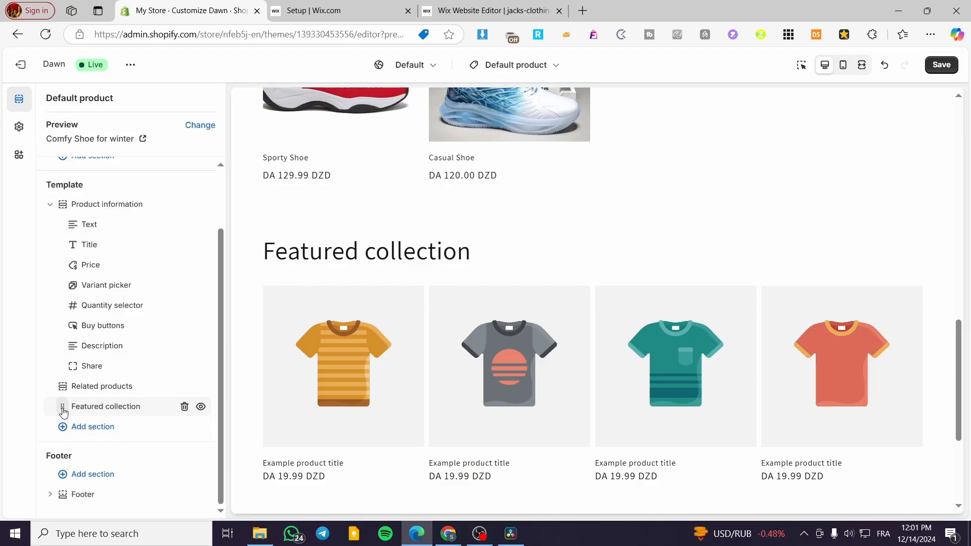
pyautogui.moveTo(62, 411); pyautogui.dragTo(62, 389)
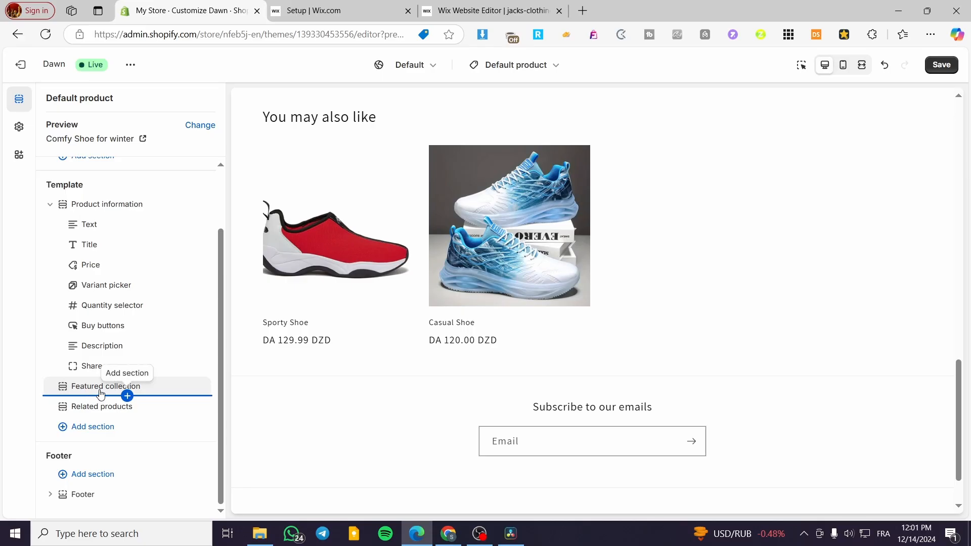
pyautogui.scroll(5, 399, 324)
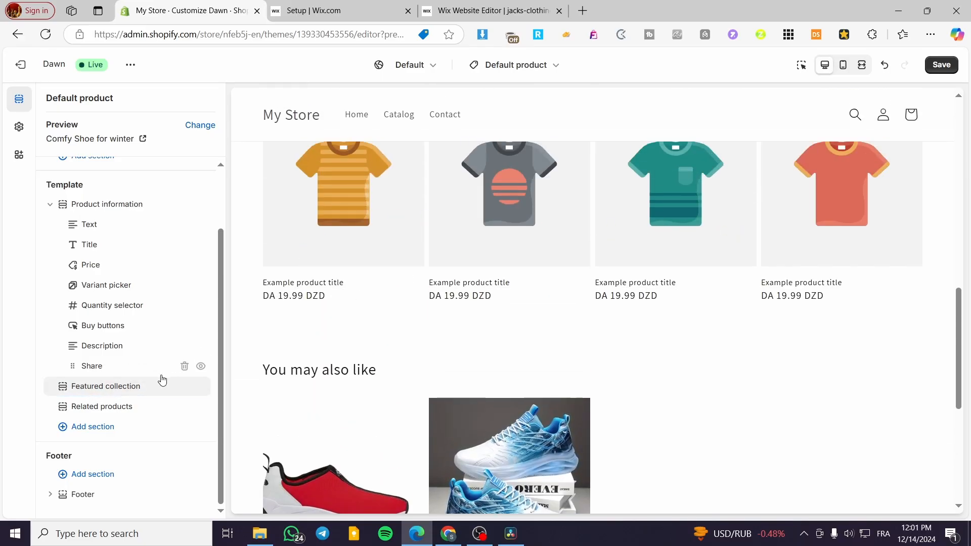
# - Assign the Shoe Collection to the Featured collection section
pyautogui.click(114, 387)
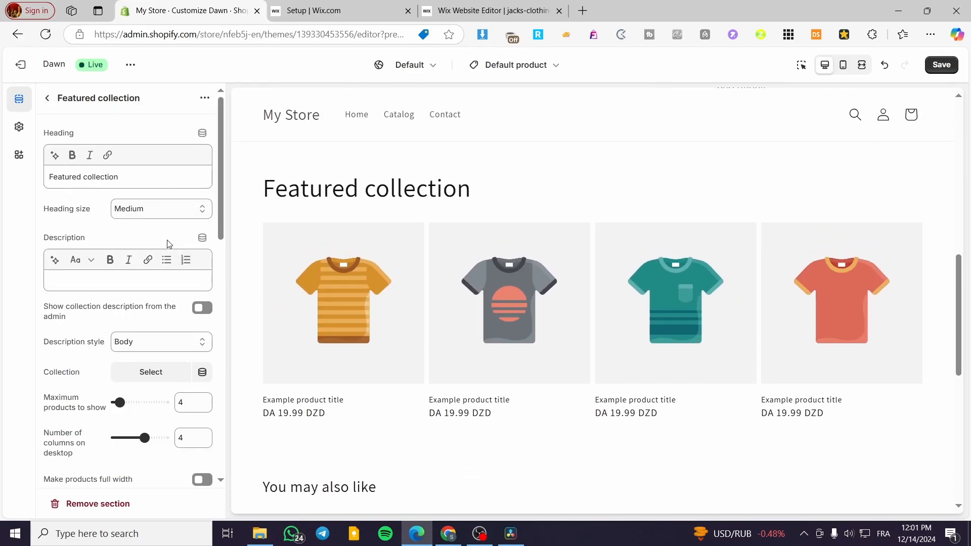
pyautogui.scroll(-3, 137, 175)
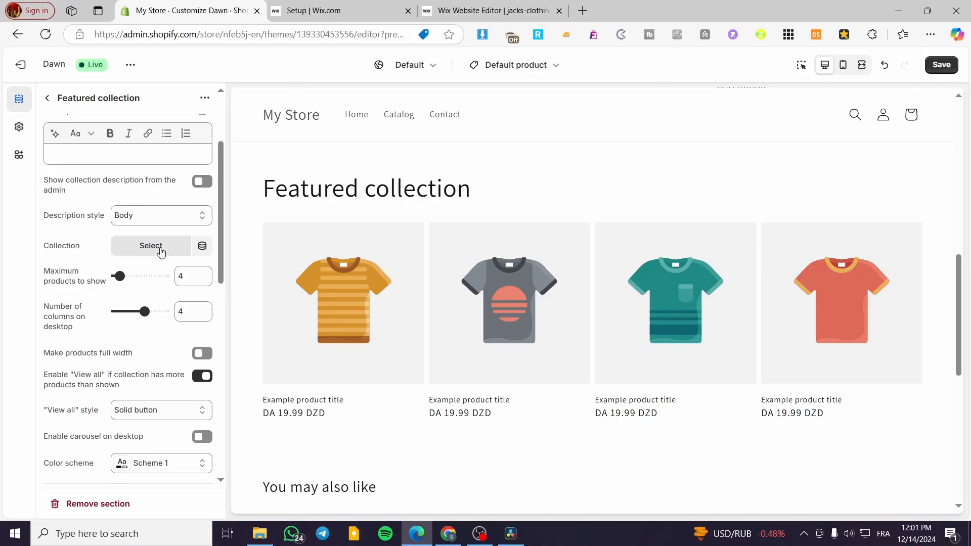
pyautogui.click(159, 249)
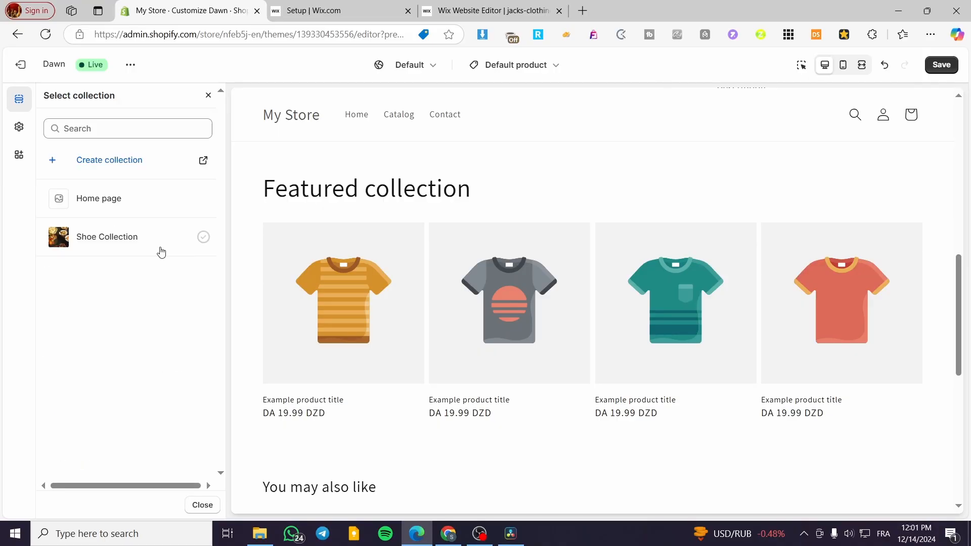
pyautogui.click(106, 238)
pyautogui.scroll(3, 418, 392)
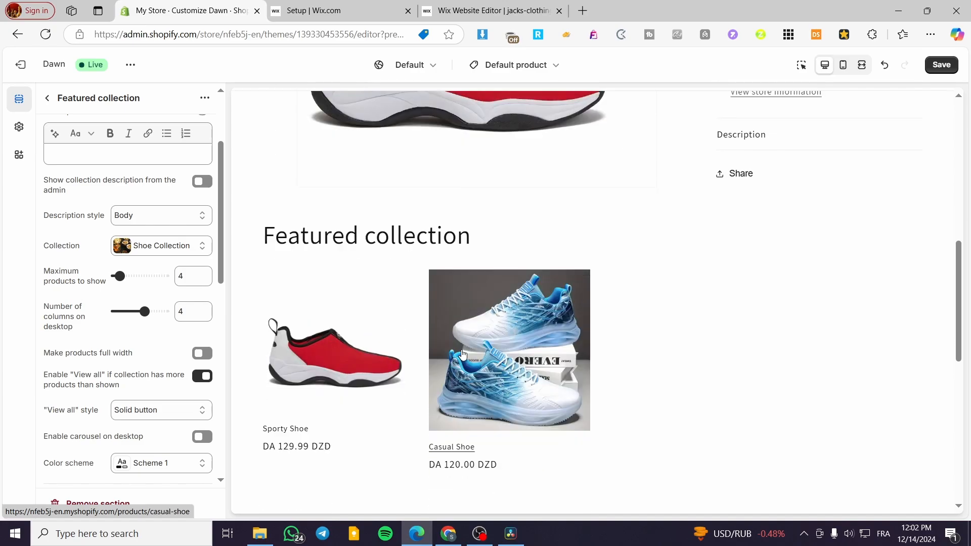
# - Remove the assigned Shoe Collection from the Featured collection section and return to the product page's section list
pyautogui.click(200, 247)
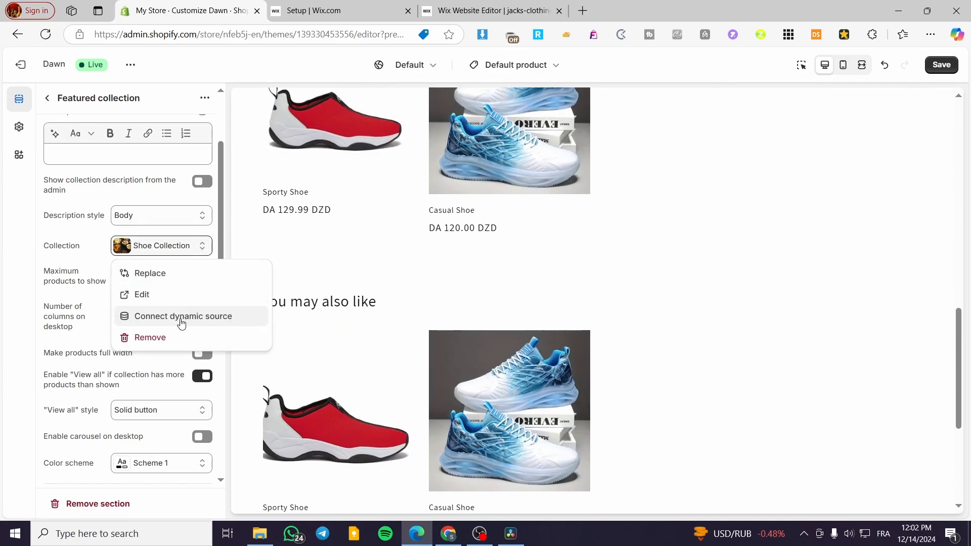
pyautogui.click(171, 337)
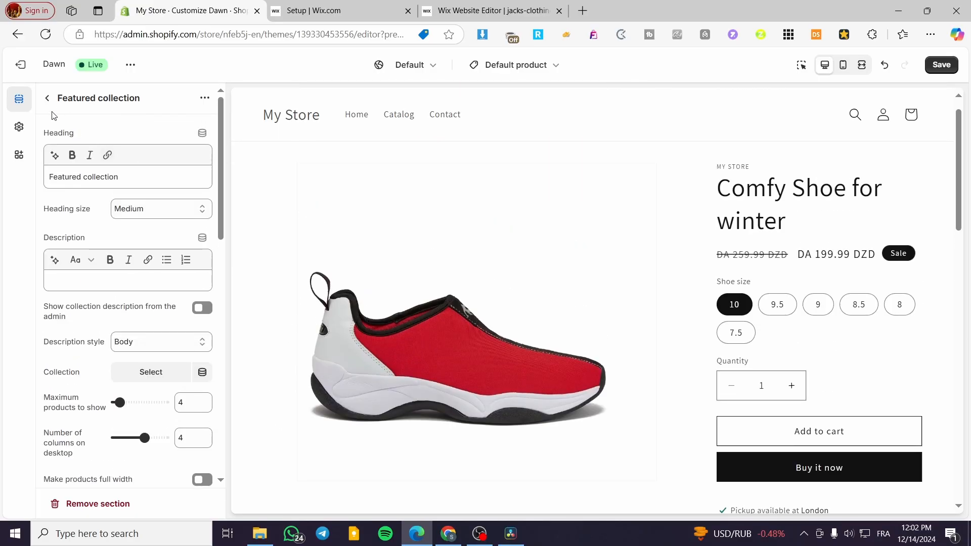
pyautogui.click(47, 97)
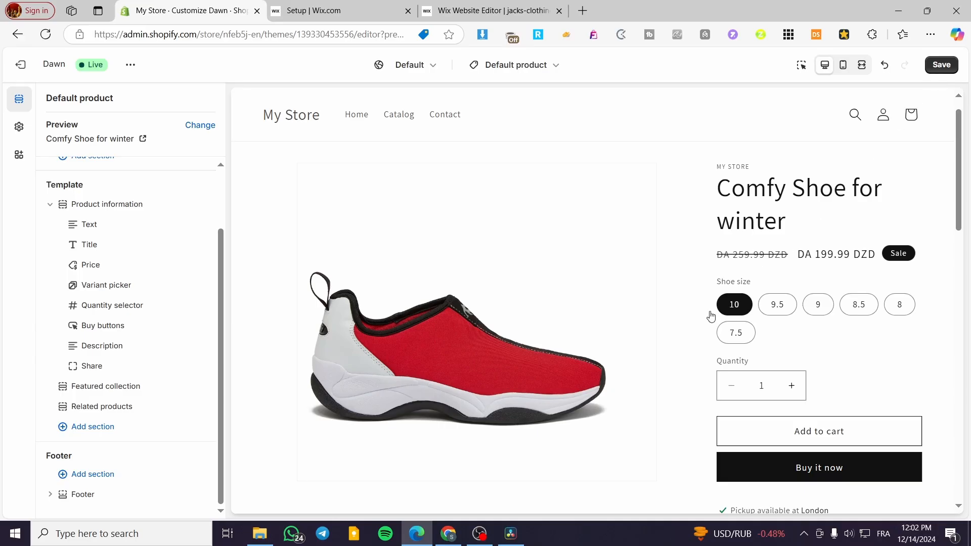
pyautogui.scroll(-10, 665, 319)
pyautogui.scroll(5, 665, 314)
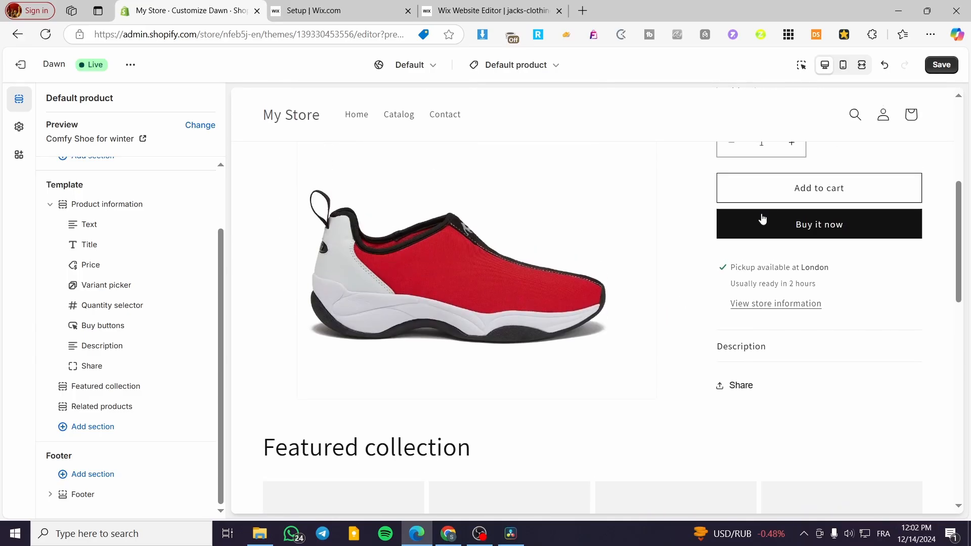
# - Save the product page template changes and exit the theme editor
pyautogui.click(941, 66)
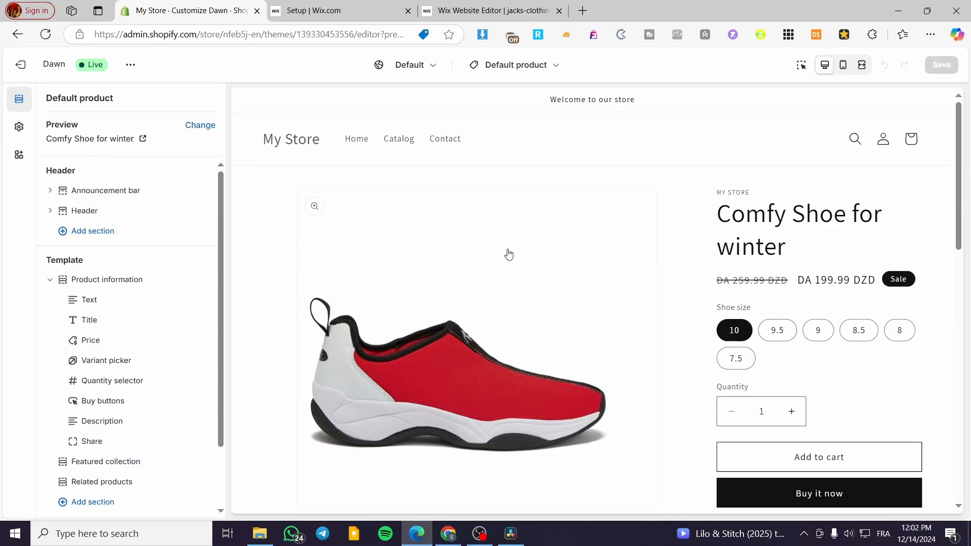
pyautogui.click(20, 65)
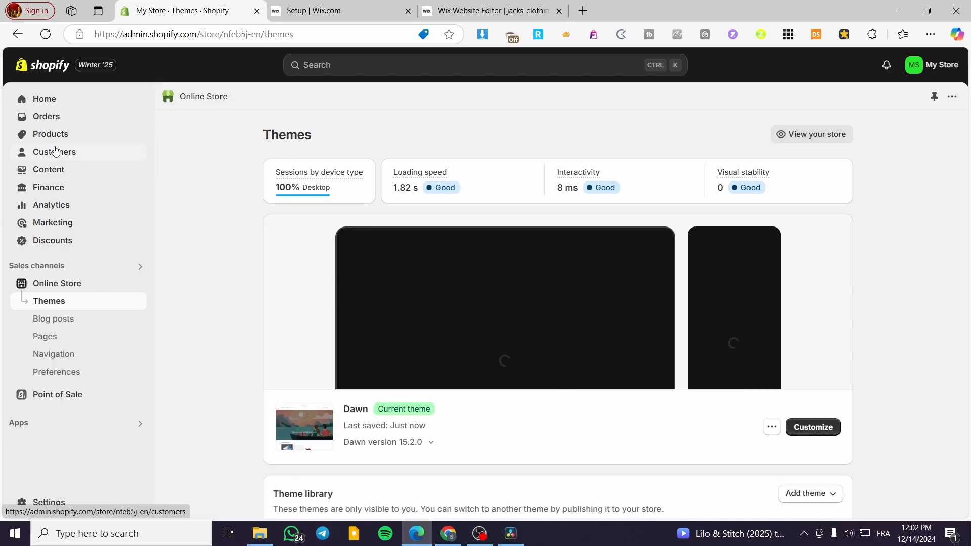
# - Look through the store's product list, purchase orders and gift cards pages
pyautogui.click(54, 138)
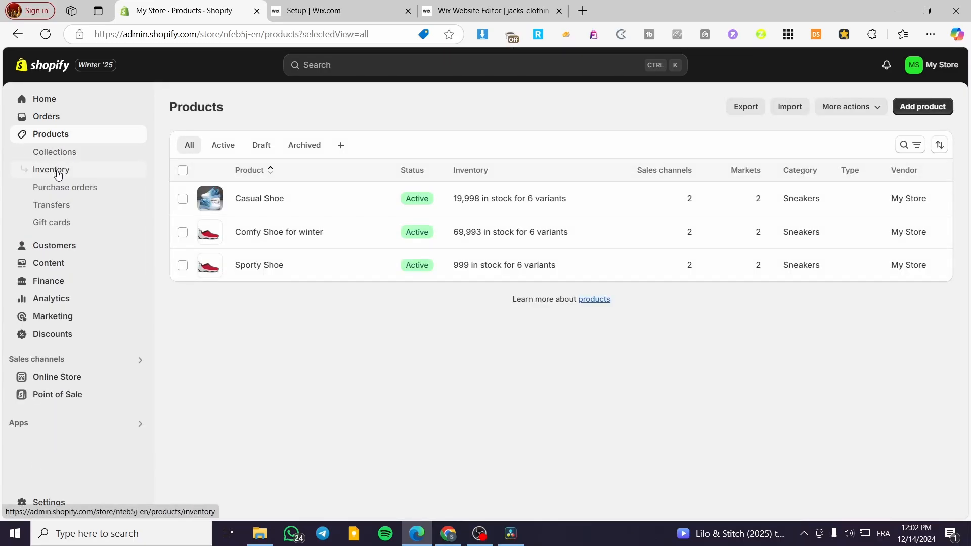
pyautogui.click(56, 192)
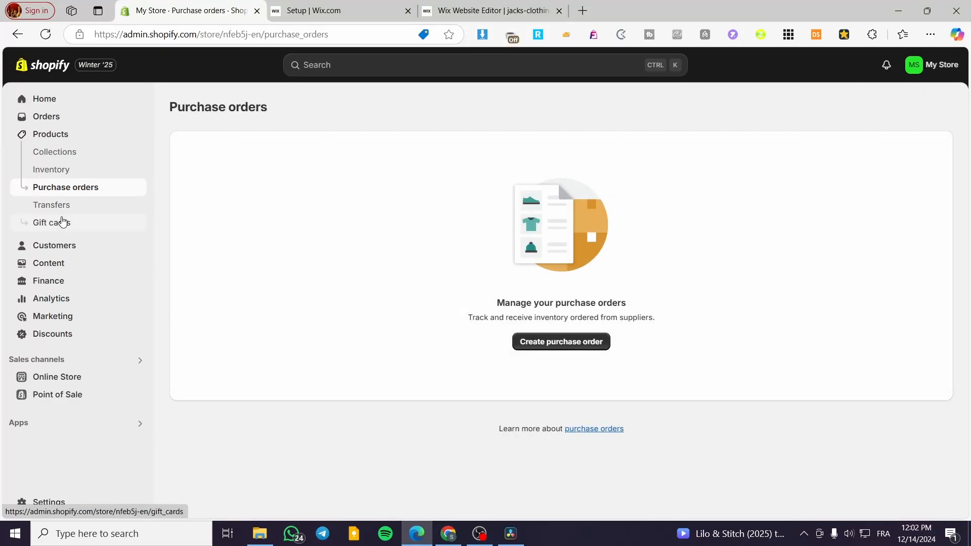
pyautogui.click(65, 223)
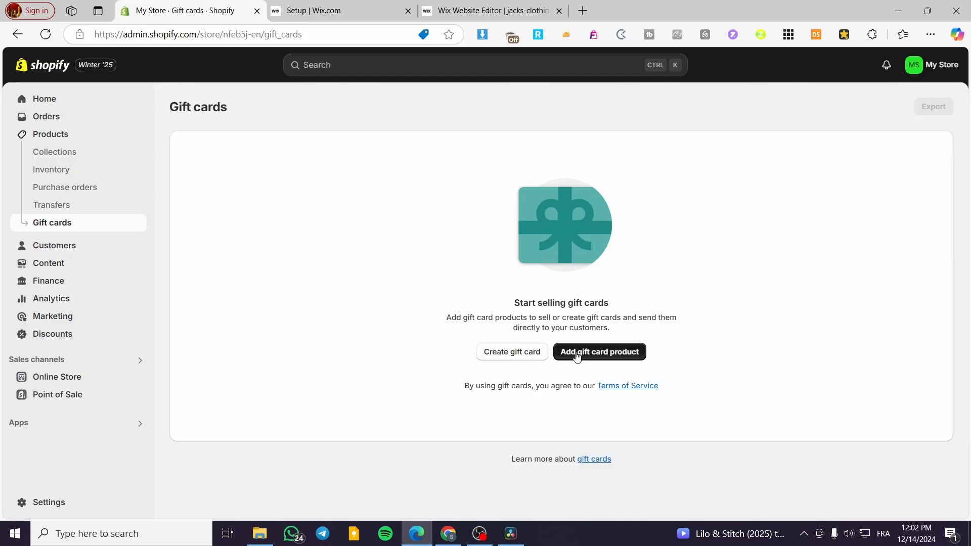
# - Start a new manual collection and title it "Winter Collection"
pyautogui.click(63, 153)
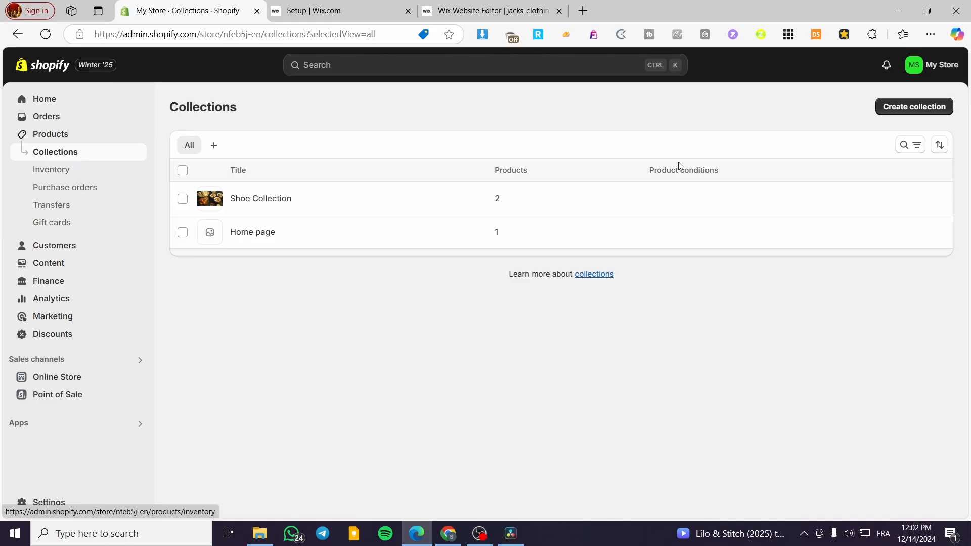
pyautogui.click(914, 108)
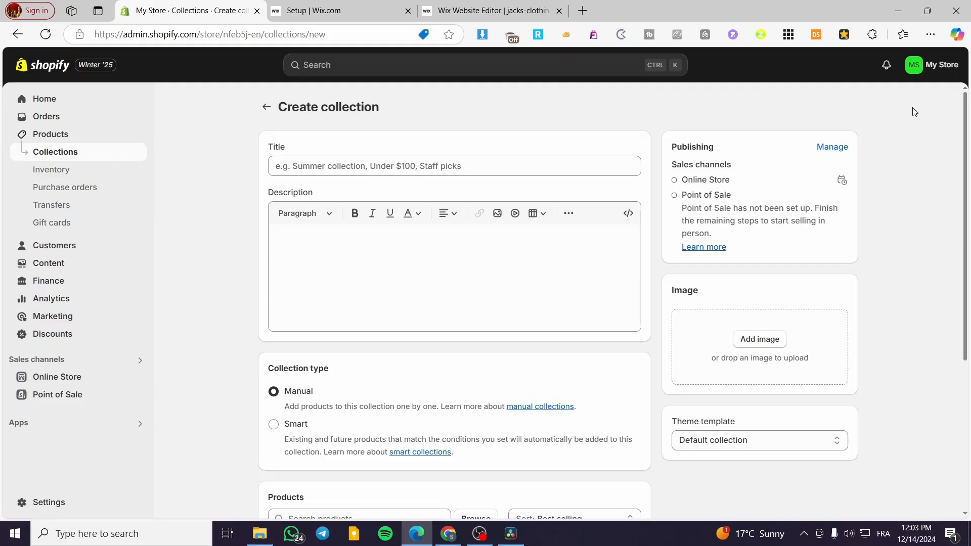
pyautogui.click(443, 165)
pyautogui.write('W')
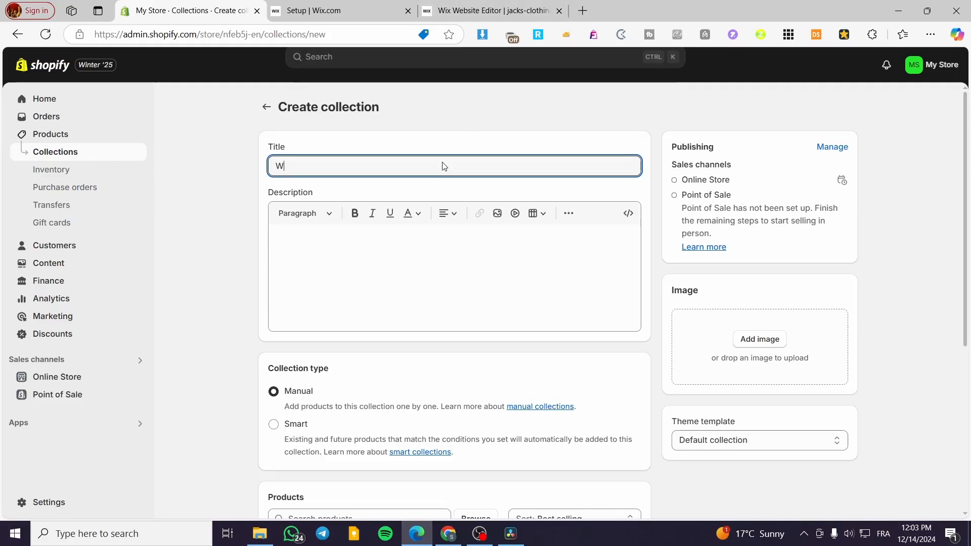
pyautogui.write('inter Collection')
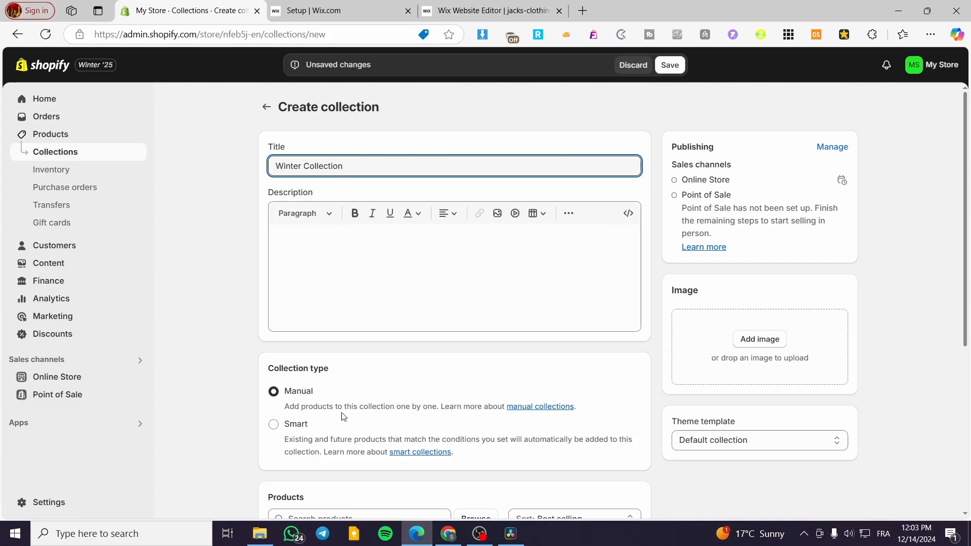
# - Add the Comfy Shoe for winter product to the Winter Collection and save the collection
pyautogui.scroll(-5, 275, 419)
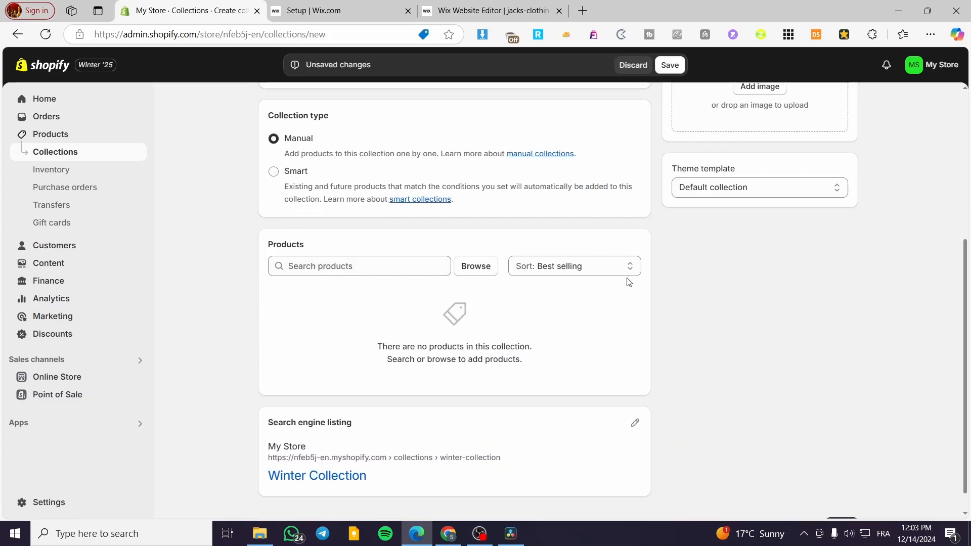
pyautogui.click(488, 273)
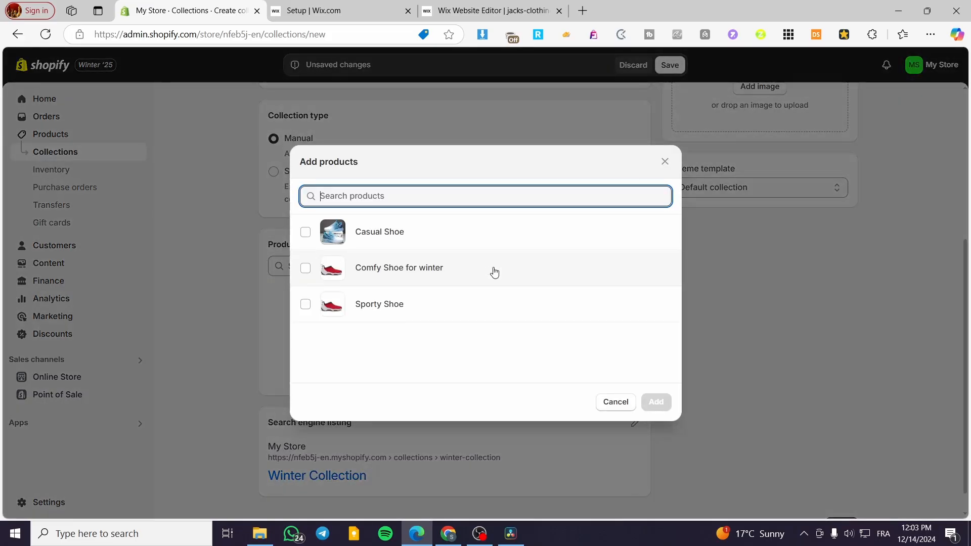
pyautogui.click(306, 267)
pyautogui.click(656, 402)
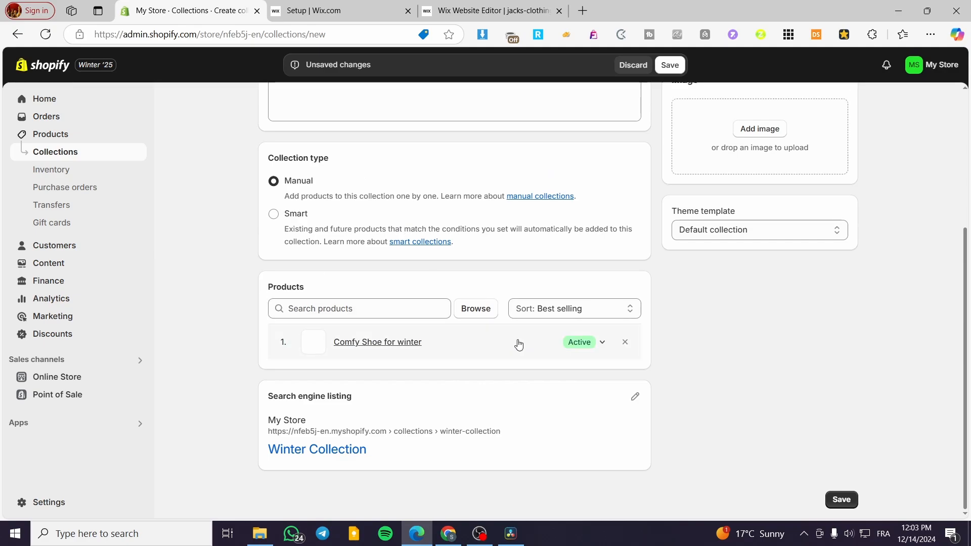
pyautogui.scroll(4, 815, 320)
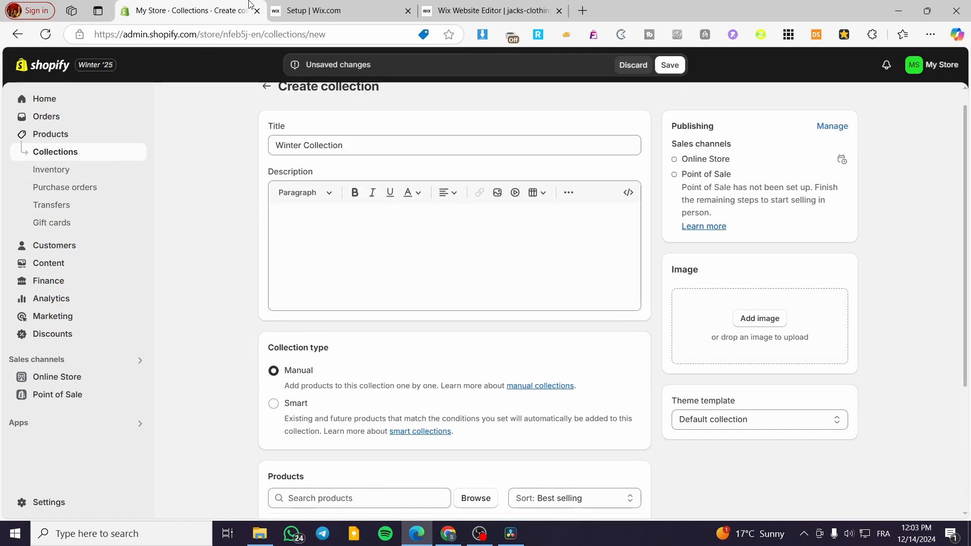
pyautogui.click(670, 64)
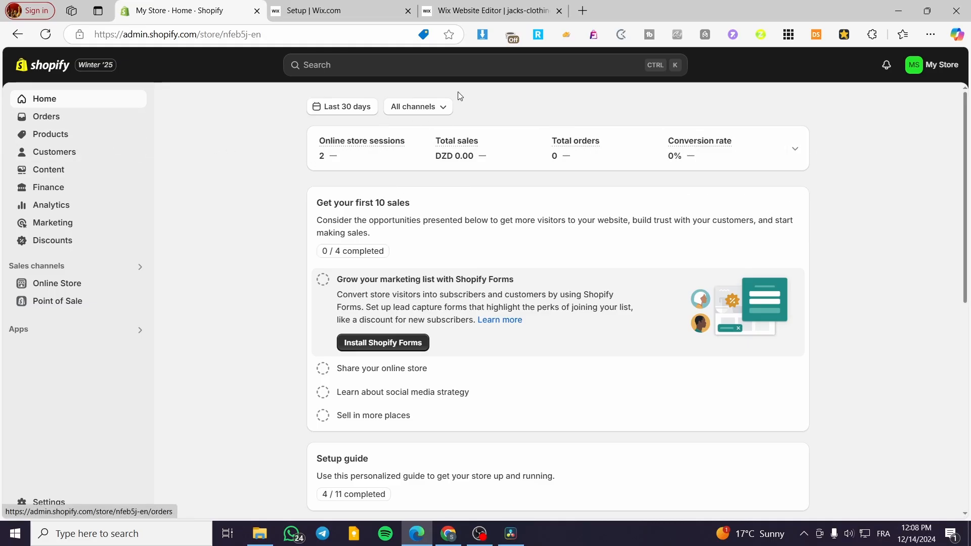
# - Search the store admin for "autods", view the Auto DS app listing, and close it
pyautogui.click(386, 70)
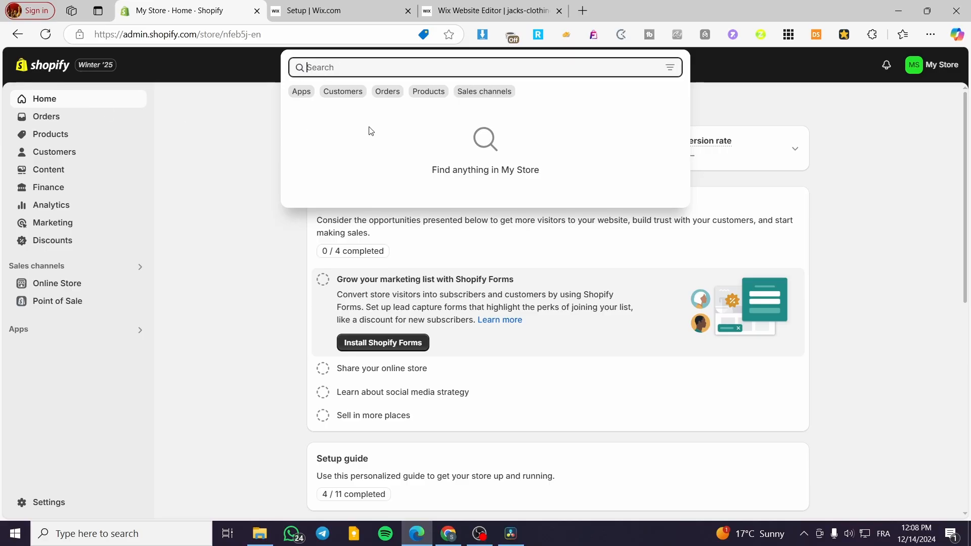
pyautogui.write('autods')
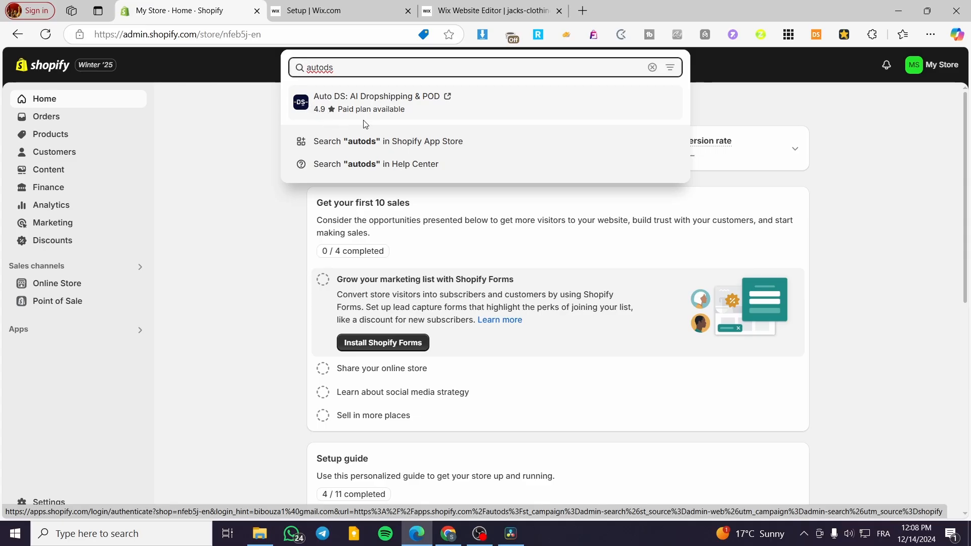
pyautogui.click(357, 141)
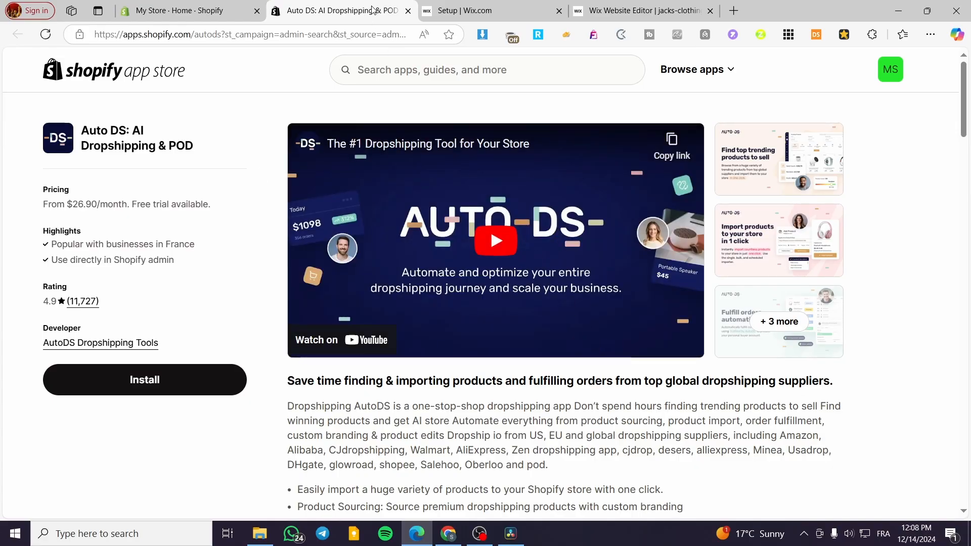
pyautogui.click(408, 10)
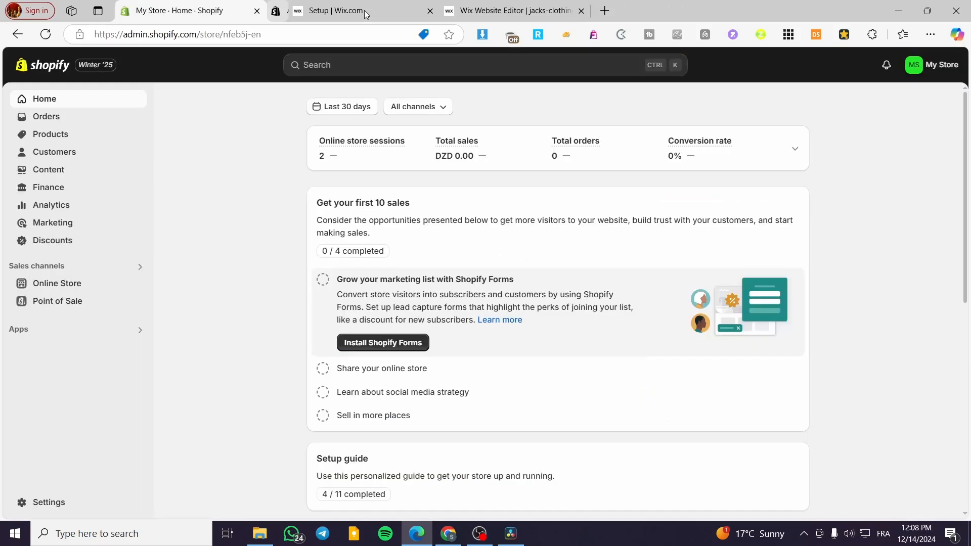
# - Search the store admin for "CJ", view an app listing from the results, and close it
pyautogui.click(399, 68)
pyautogui.write('CJ d')
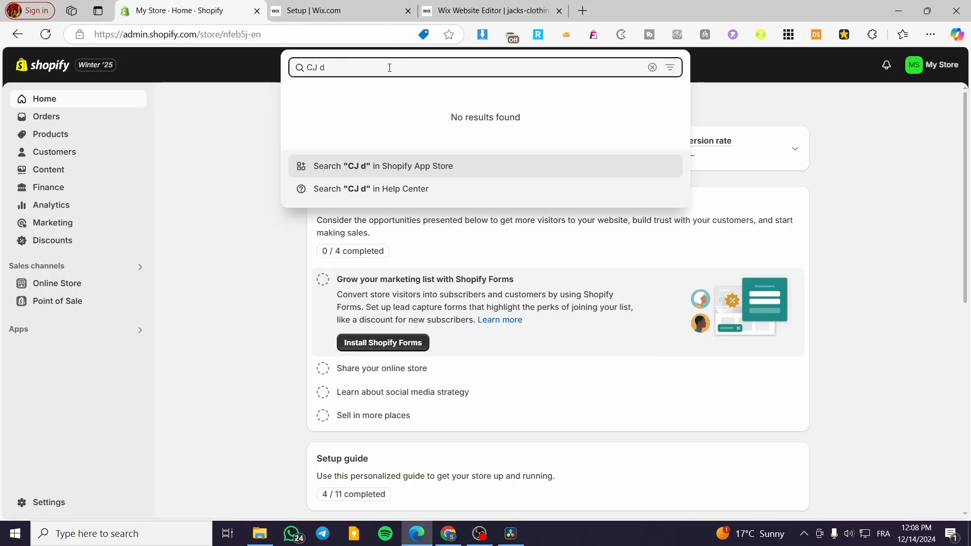
pyautogui.press('BackSpace')
pyautogui.click(407, 119)
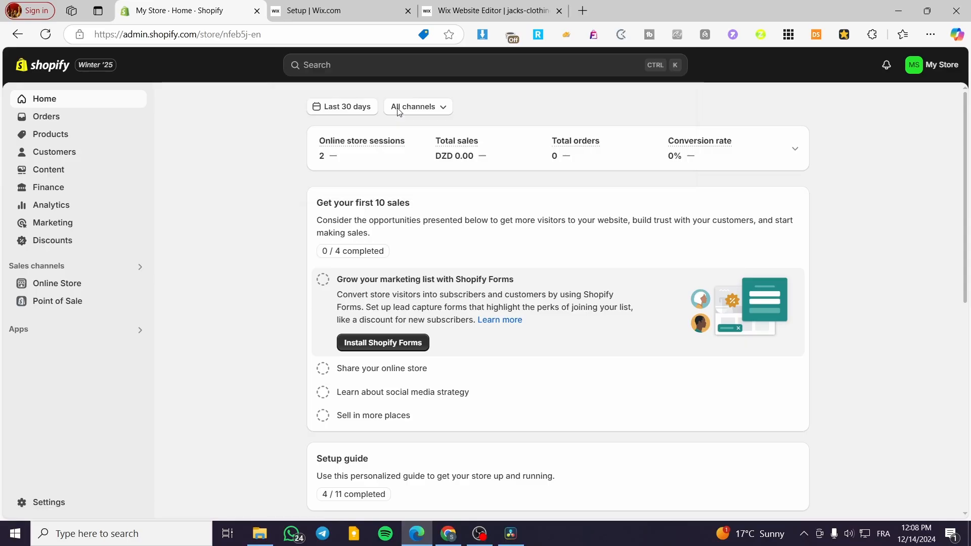
pyautogui.click(408, 11)
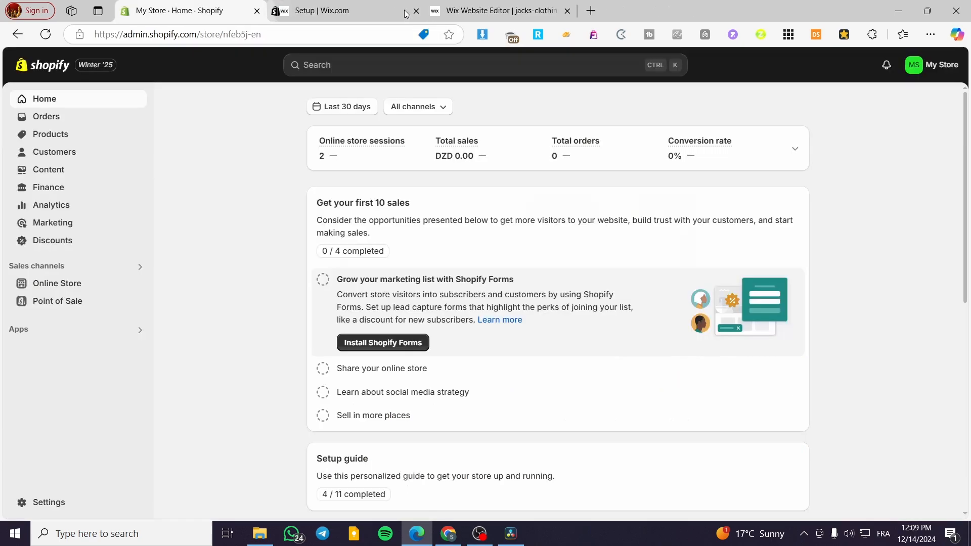
# - Search the store admin for "Printify", open its app listing, and view the screenshot about choosing print providers
pyautogui.click(405, 64)
pyautogui.write('Pri')
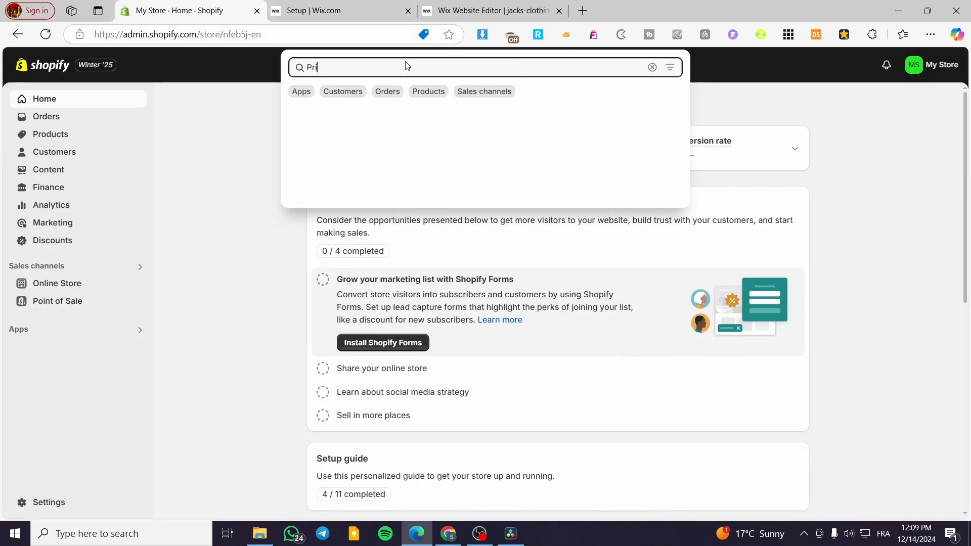
pyautogui.write('ntify')
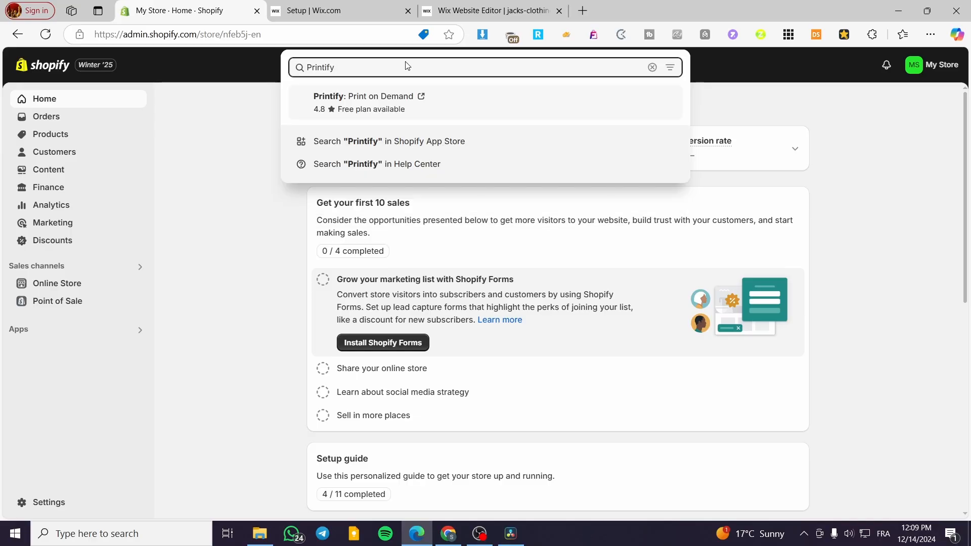
pyautogui.click(367, 114)
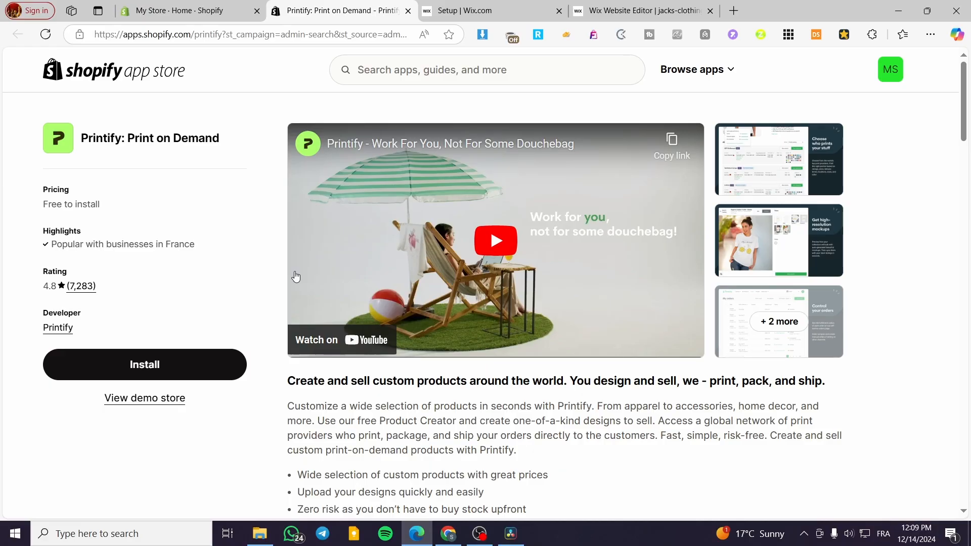
pyautogui.click(824, 138)
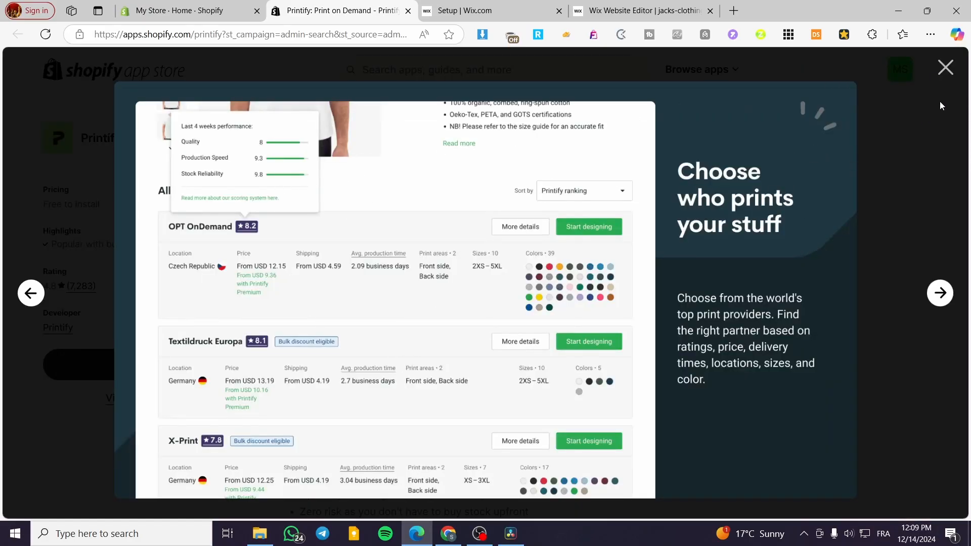
pyautogui.click(957, 64)
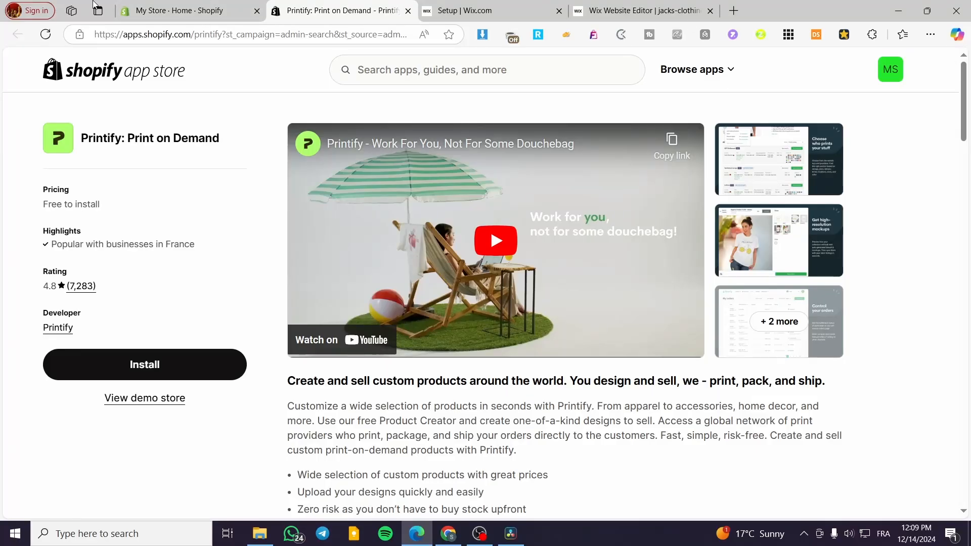
# - Return to the store admin and open the product list
pyautogui.click(195, 11)
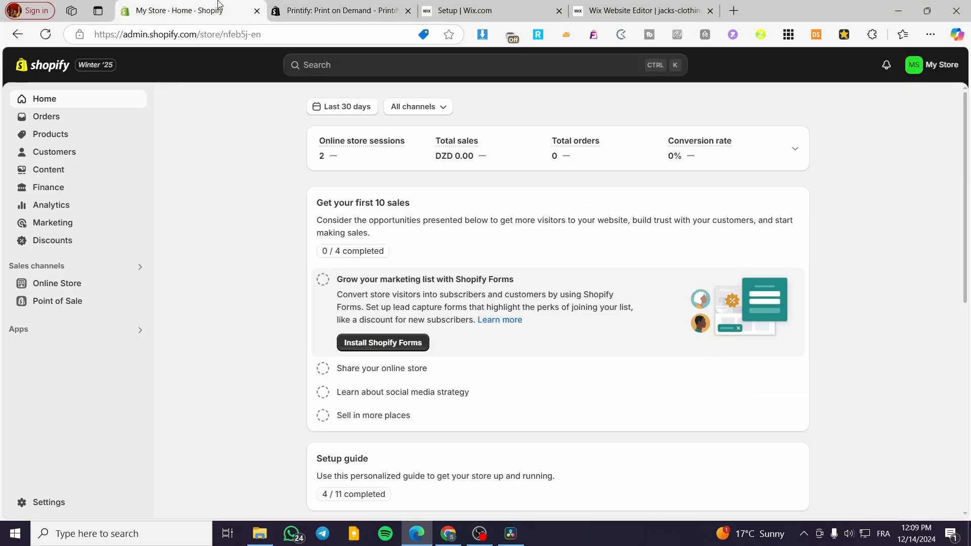
pyautogui.click(53, 135)
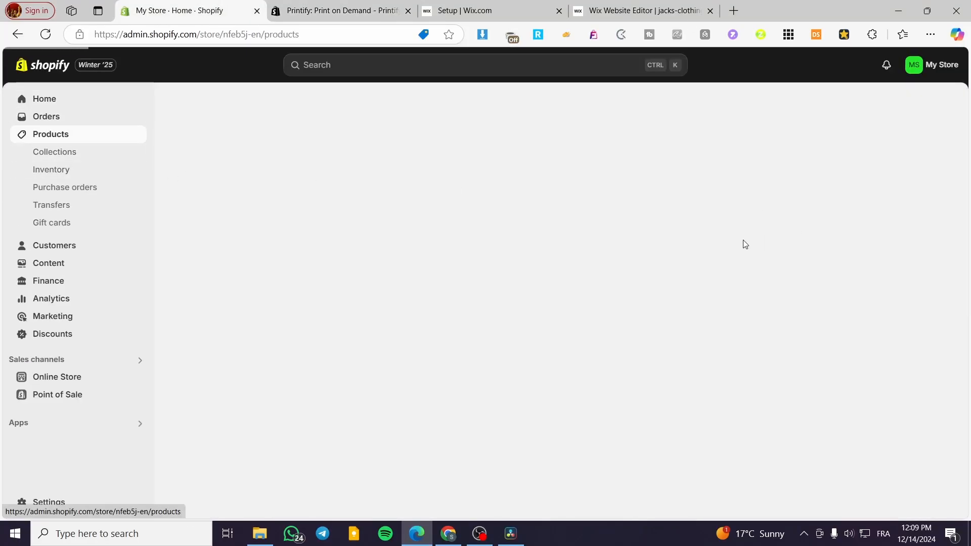